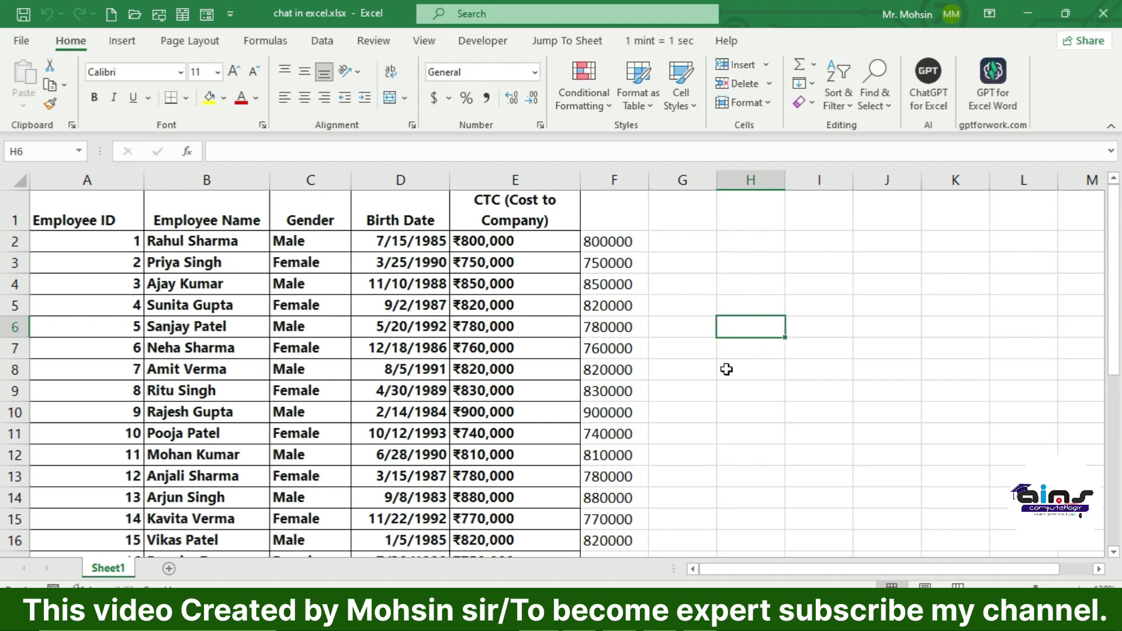
Step: Inspect the F2 formula and the CTC values in columns E and F
click(593, 240)
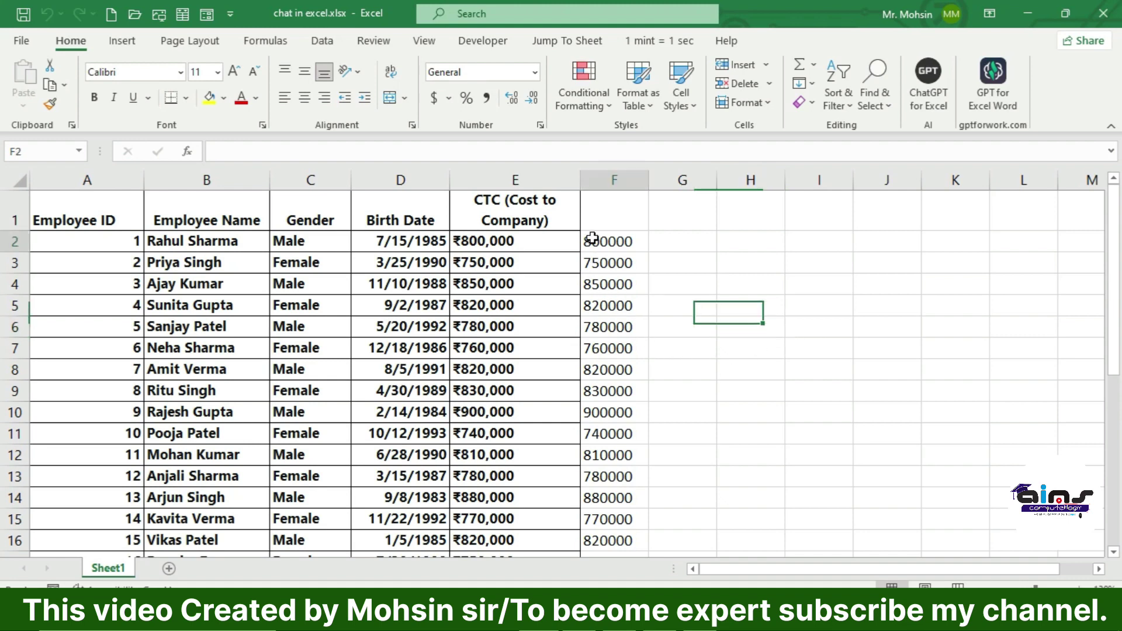
drag(507, 241, 502, 383)
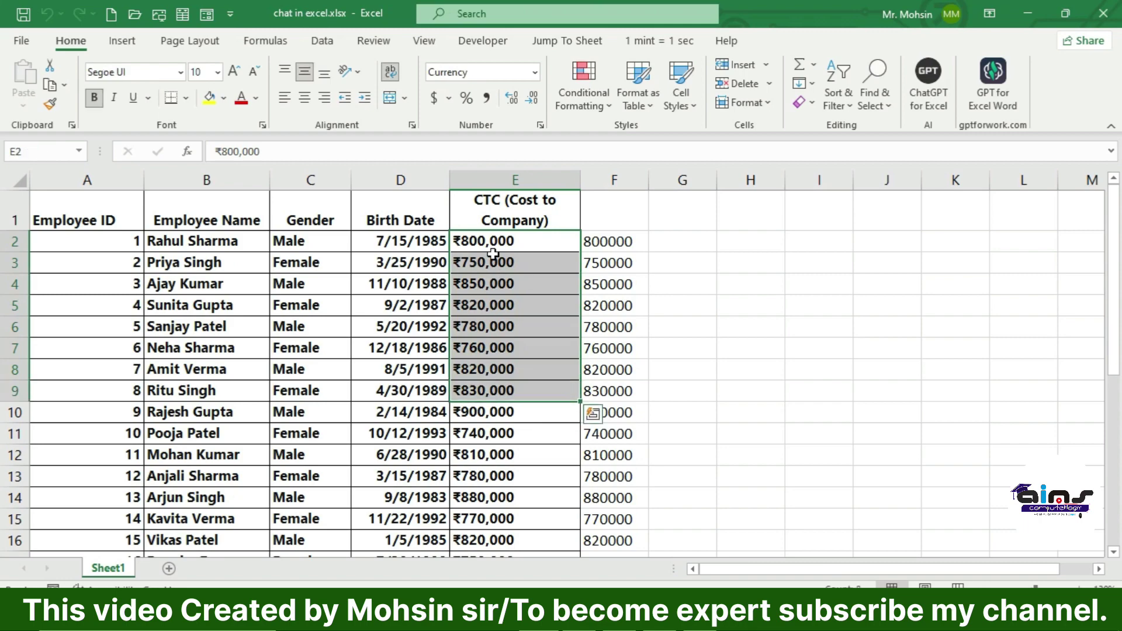
scroll(493, 253, up, 1)
scroll(497, 254, up, 1)
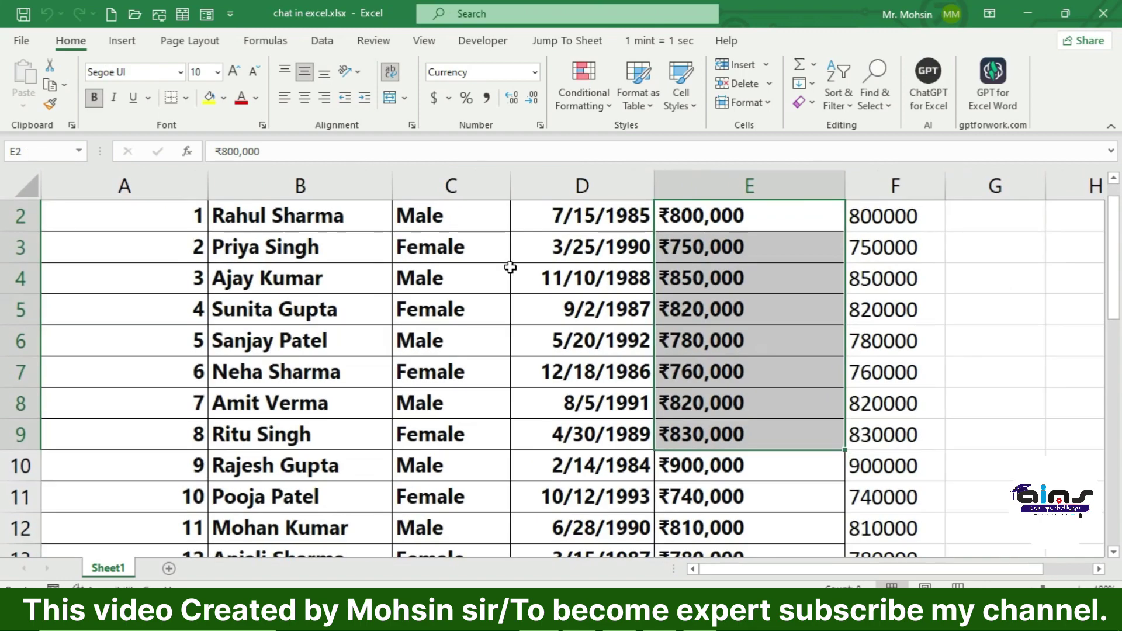
scroll(509, 266, up, 1)
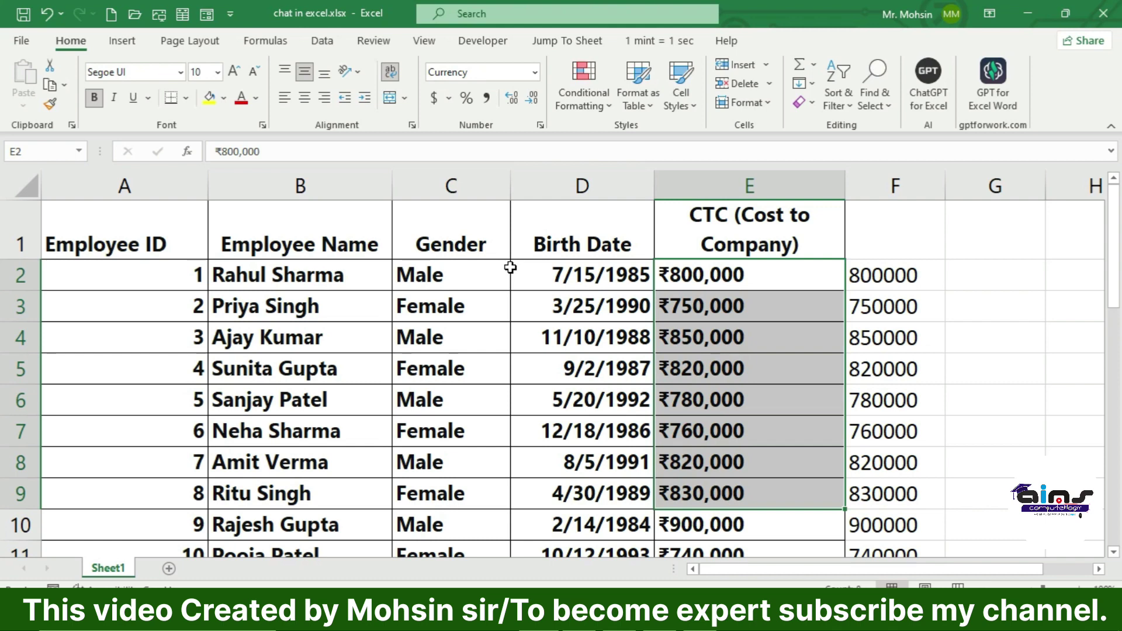
drag(851, 275, 870, 420)
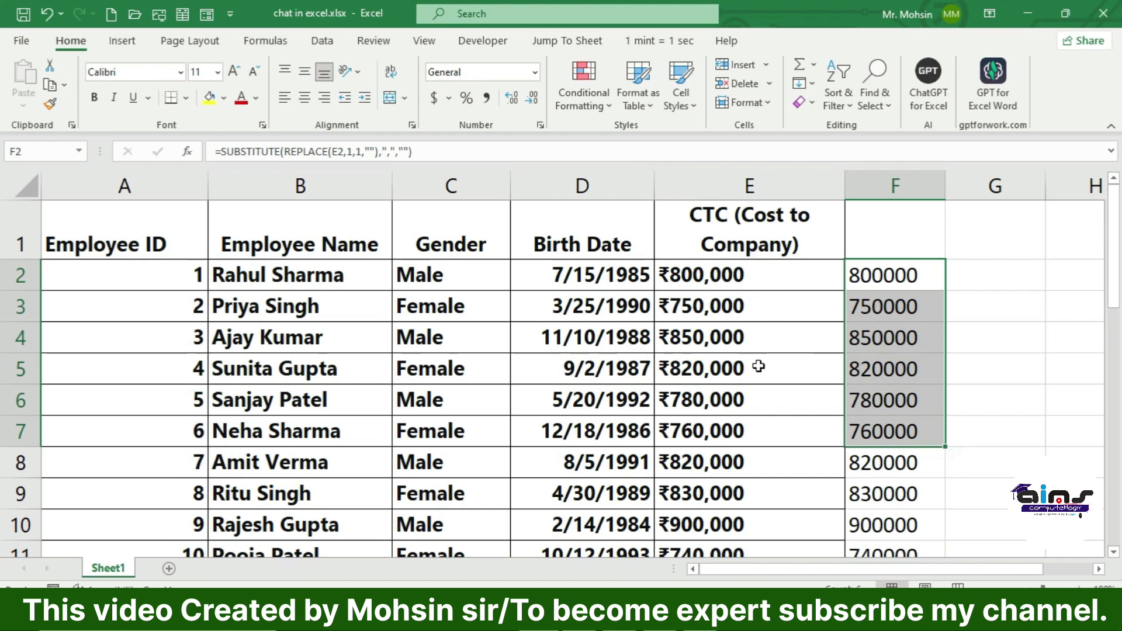
Step: Copy F2:F21 and select cell E2 as the paste destination
click(903, 270)
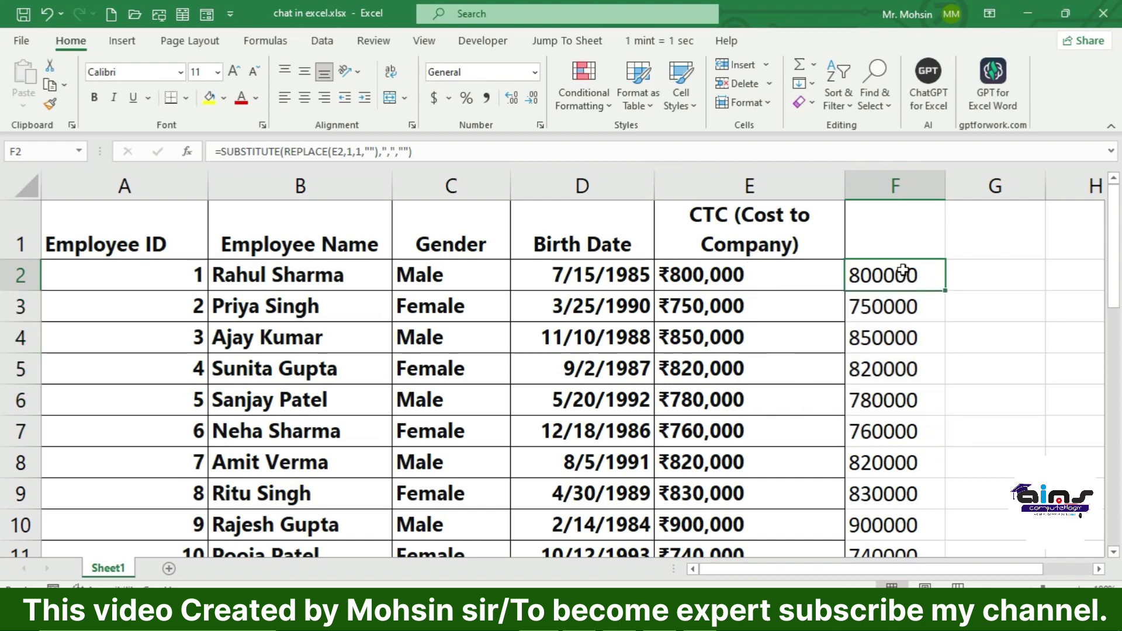
key(ctrl+shift+Down)
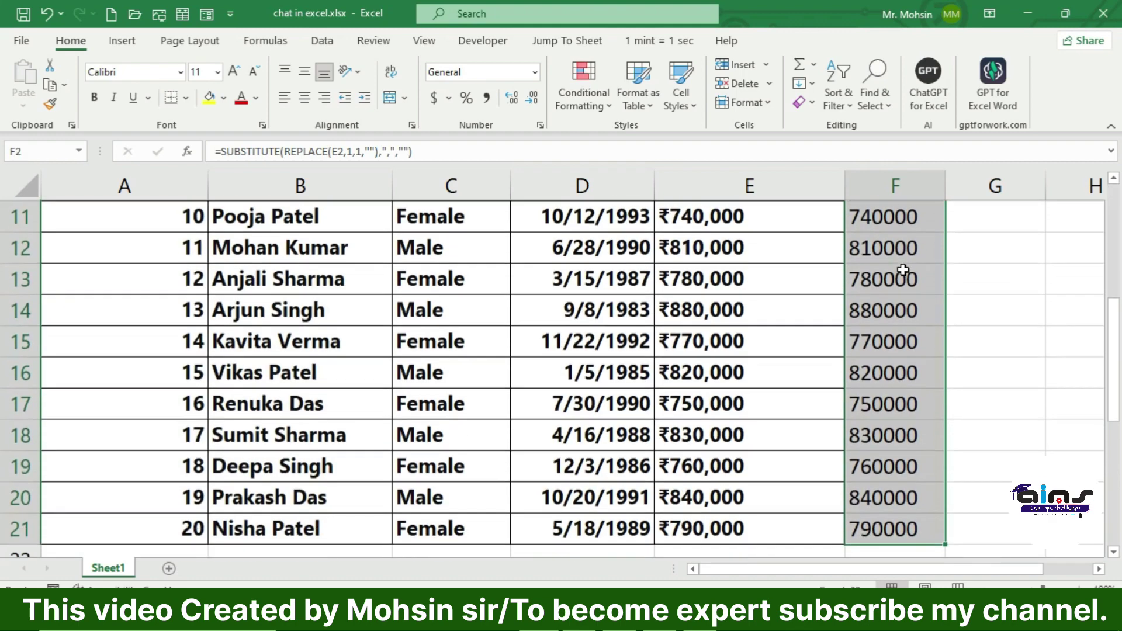
key(ctrl+c)
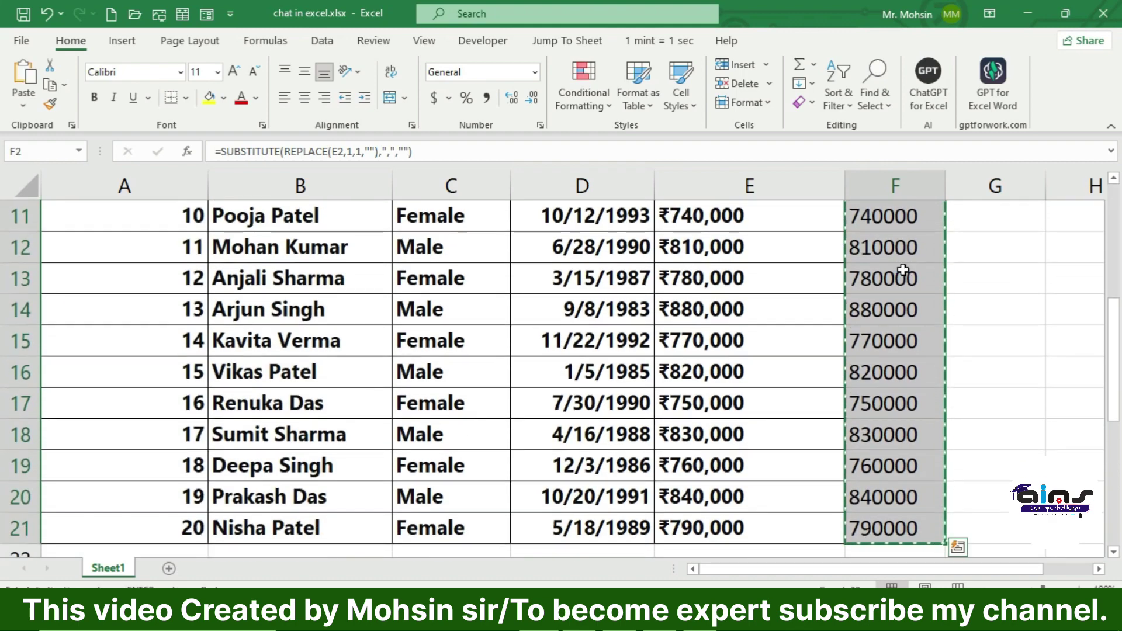
scroll(903, 268, up, 2)
scroll(902, 269, up, 1)
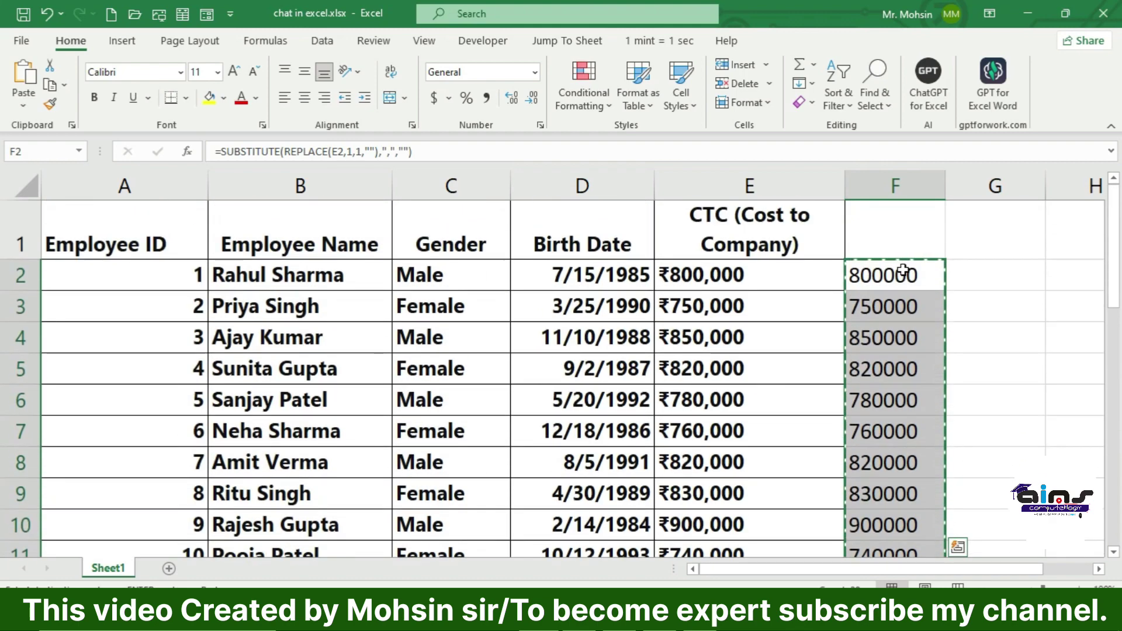
click(817, 269)
key(ctrl+v)
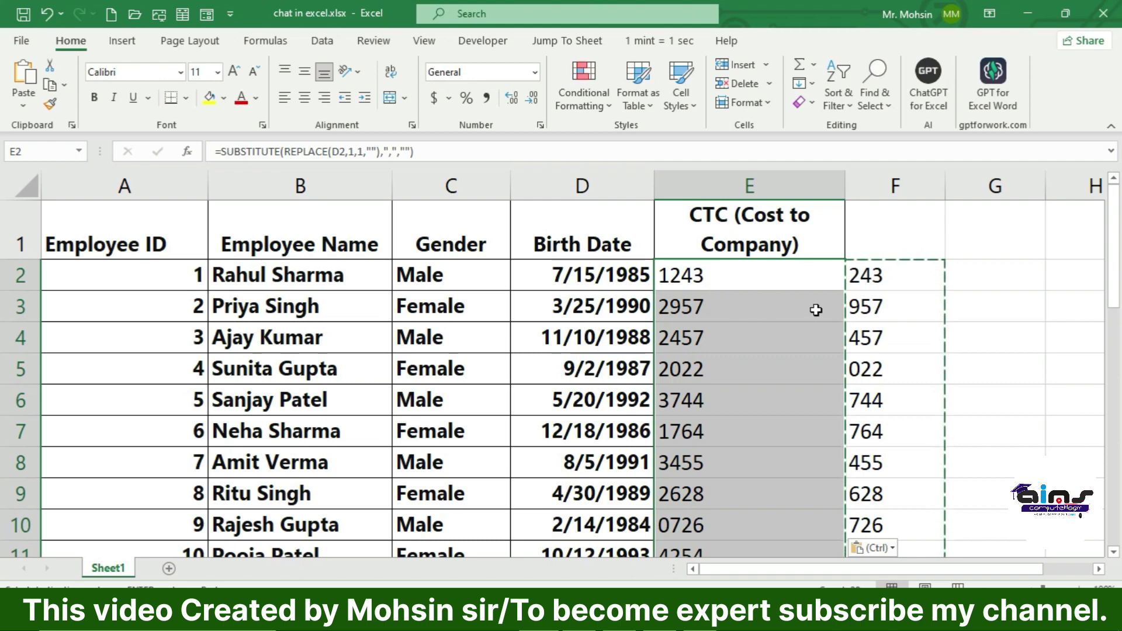
key(ctrl+z)
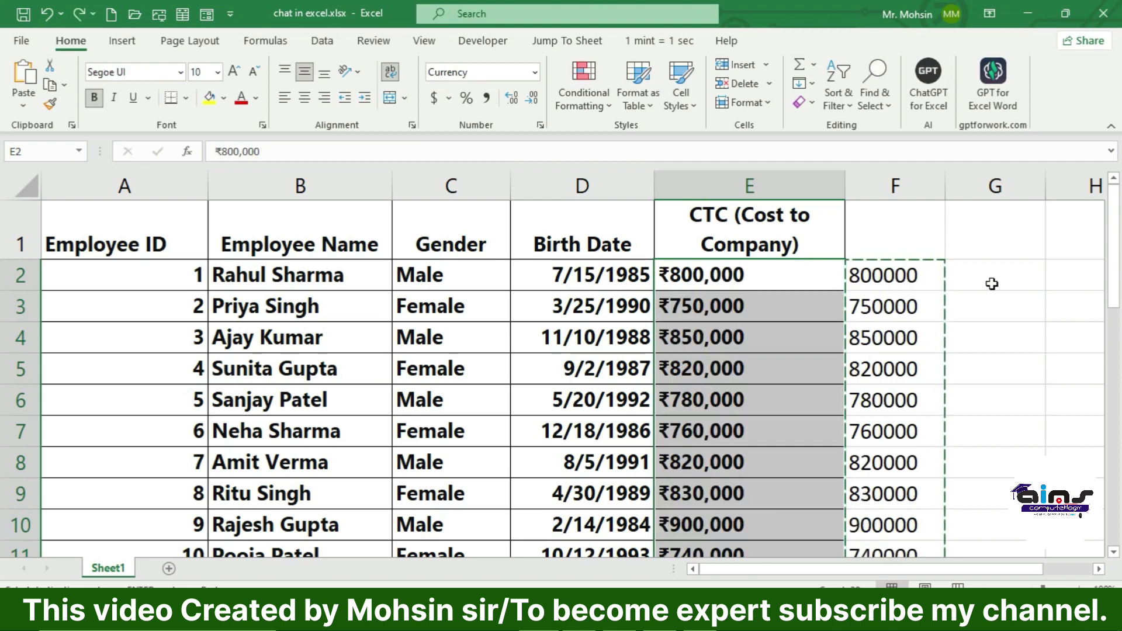
double_click(993, 282)
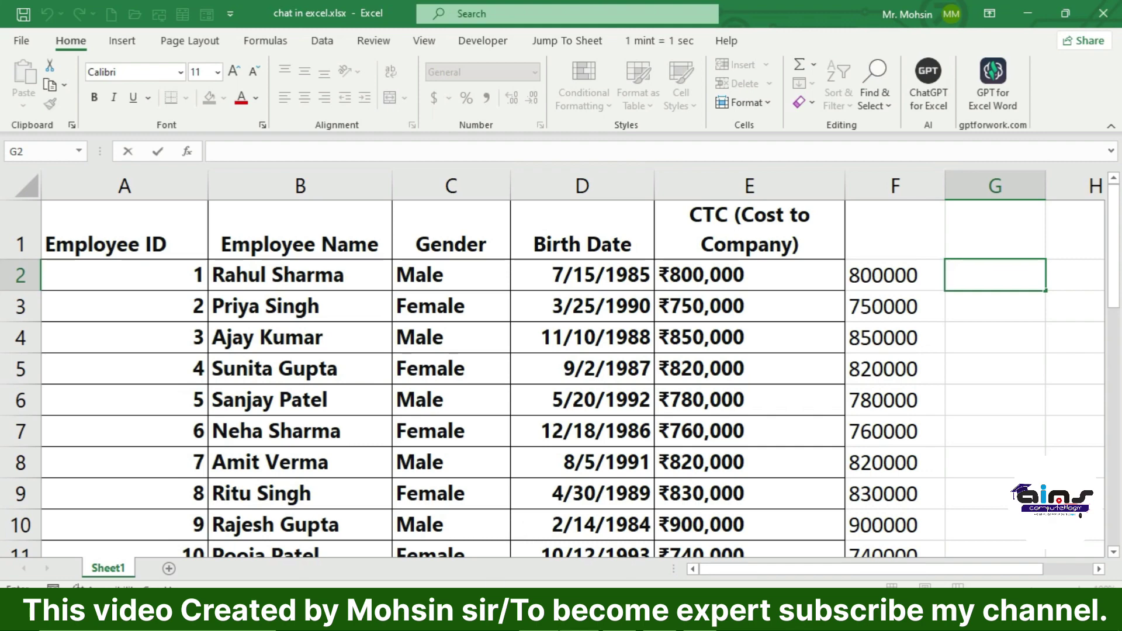
click(555, 613)
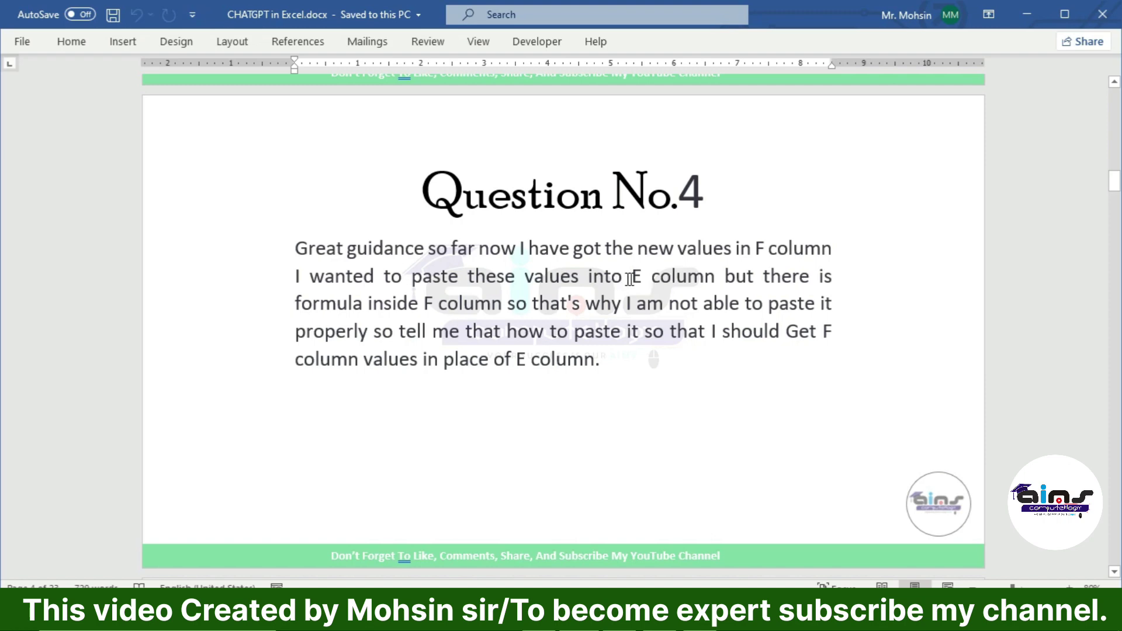
drag(629, 279, 664, 280)
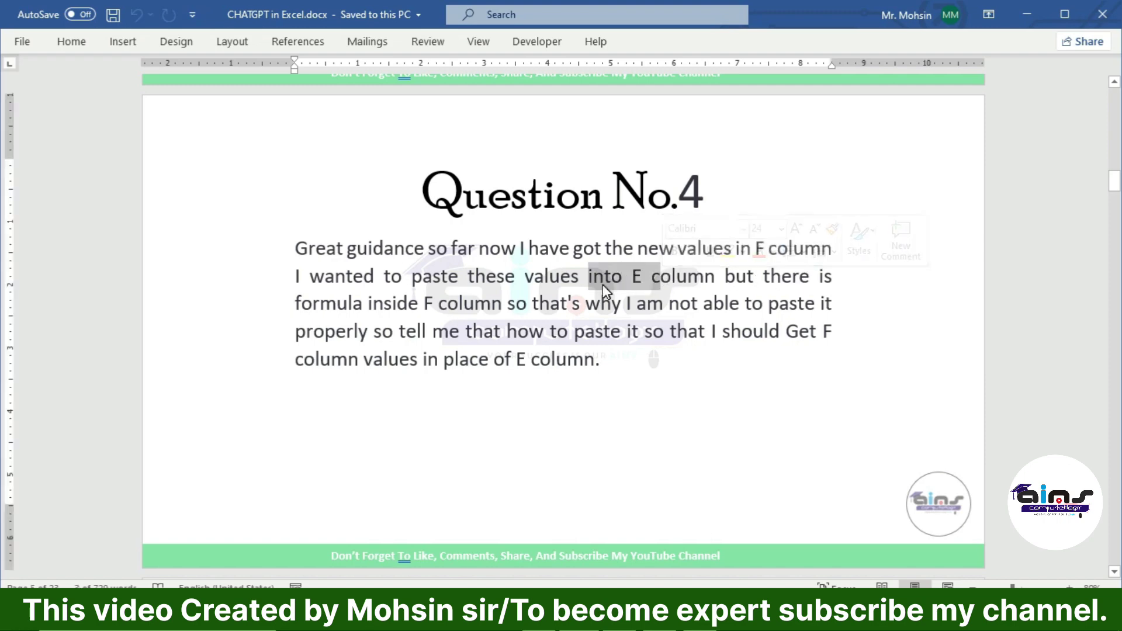
click(537, 303)
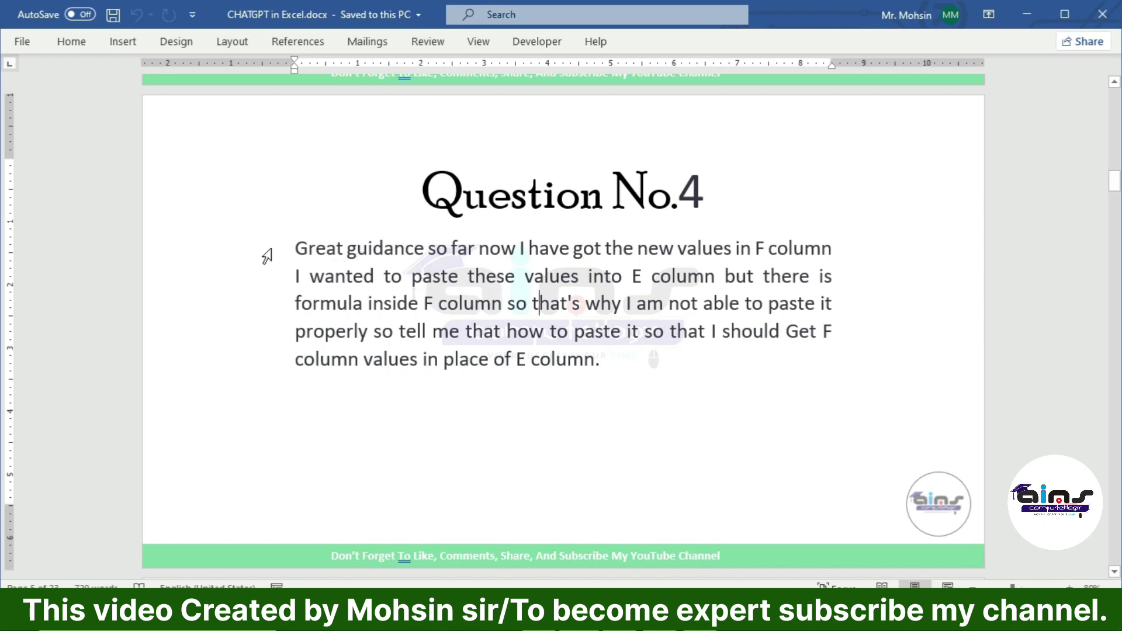
Step: Select and copy the whole Question No.4 paragraph in Word
drag(298, 248, 638, 370)
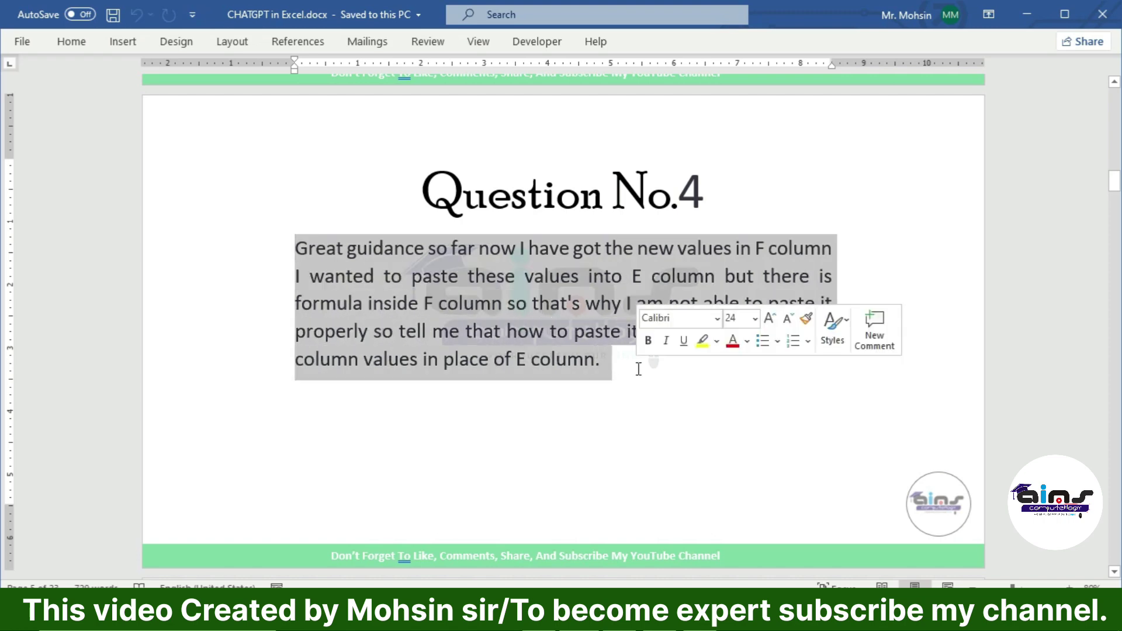
key(ctrl+c)
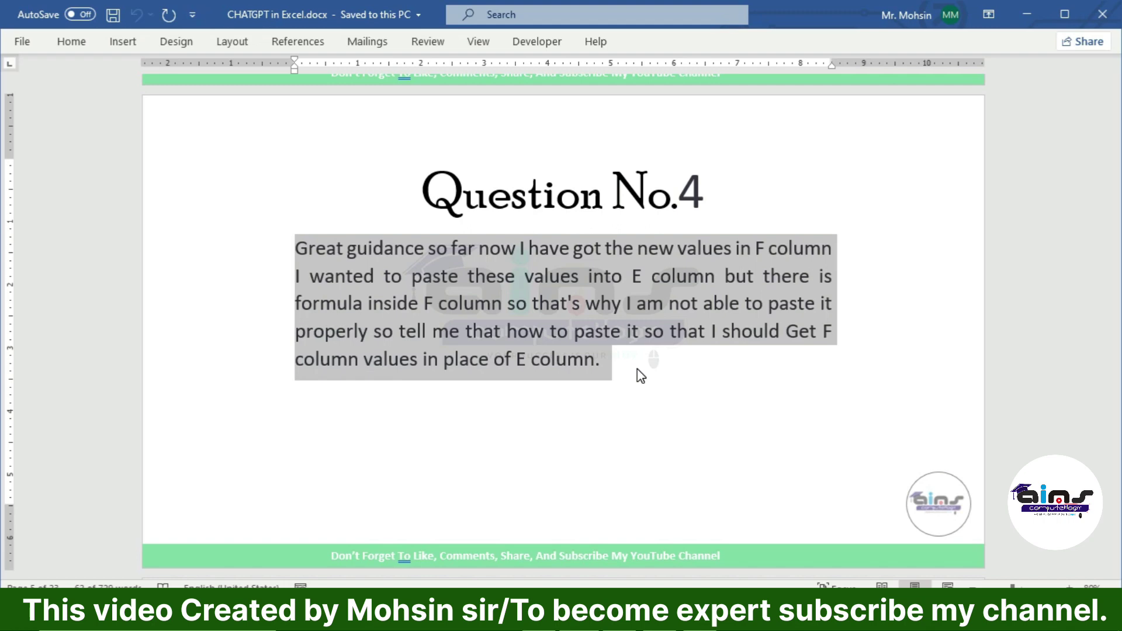
click(636, 369)
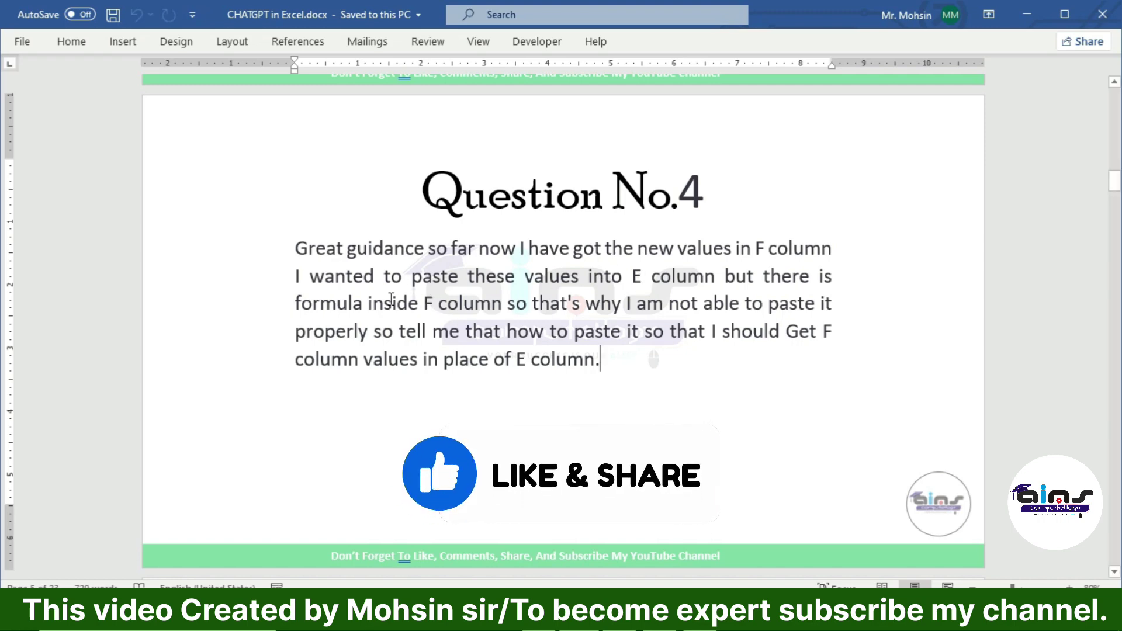
drag(301, 248, 309, 272)
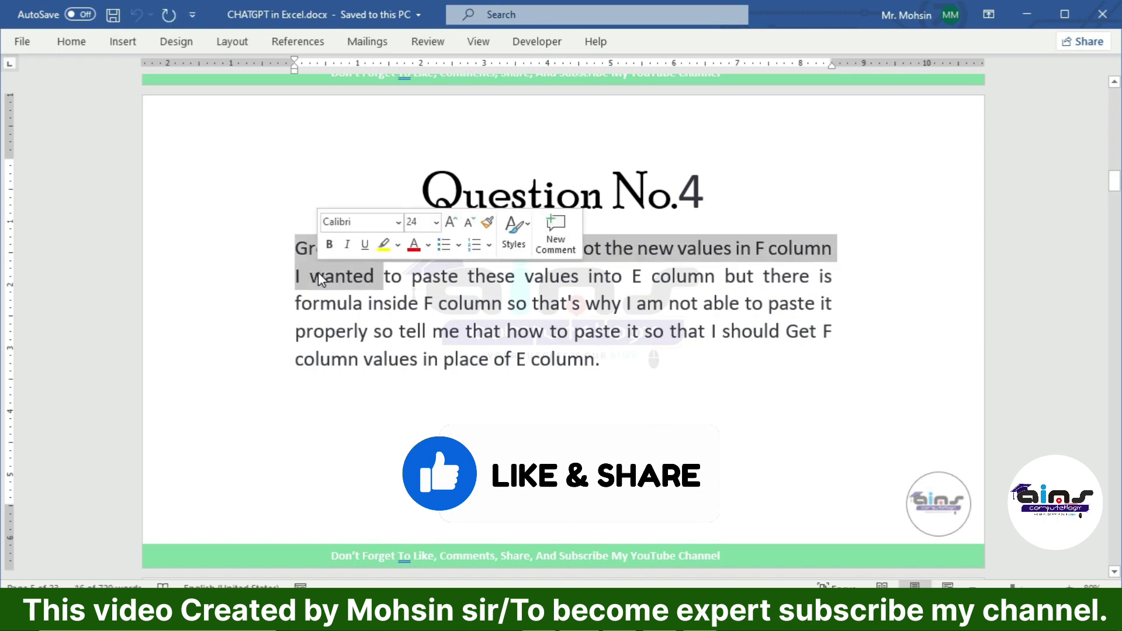
click(301, 248)
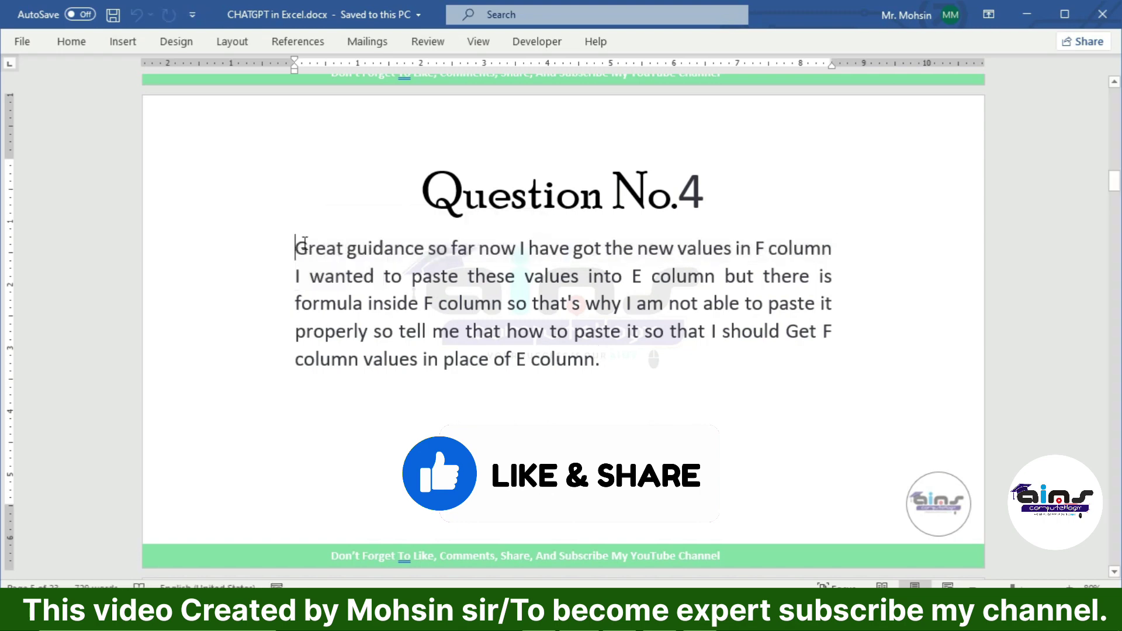
drag(304, 242, 660, 373)
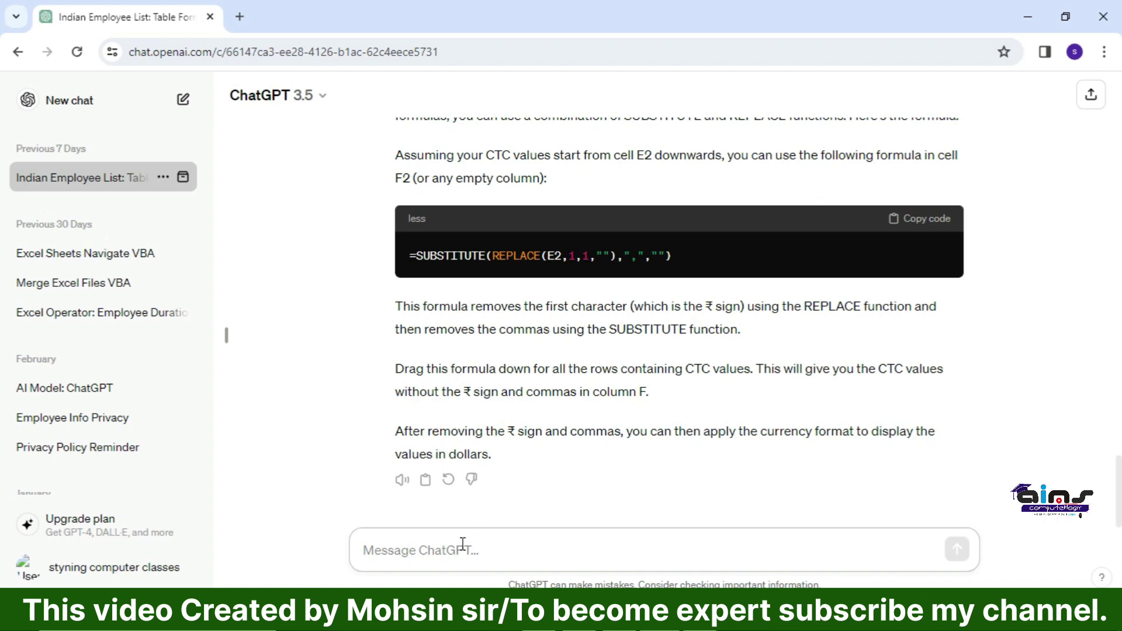
Step: Paste the Question No.4 text into the ChatGPT message box
key(ctrl+v)
scroll(462, 543, down, 1)
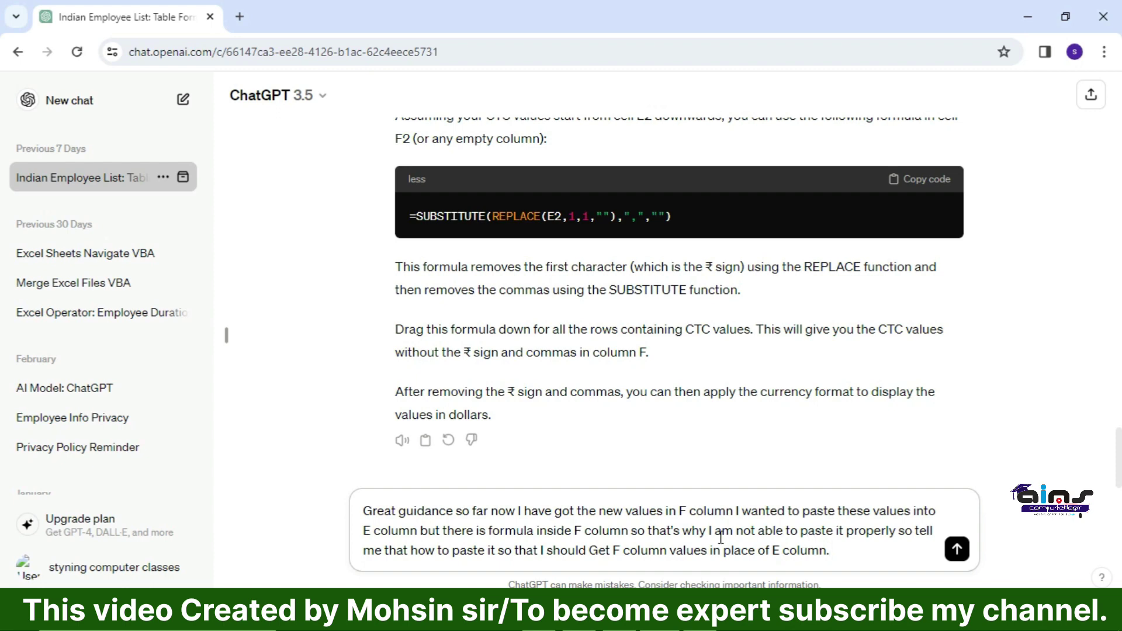
Step: Send the Question No.4 prompt to ChatGPT
click(956, 552)
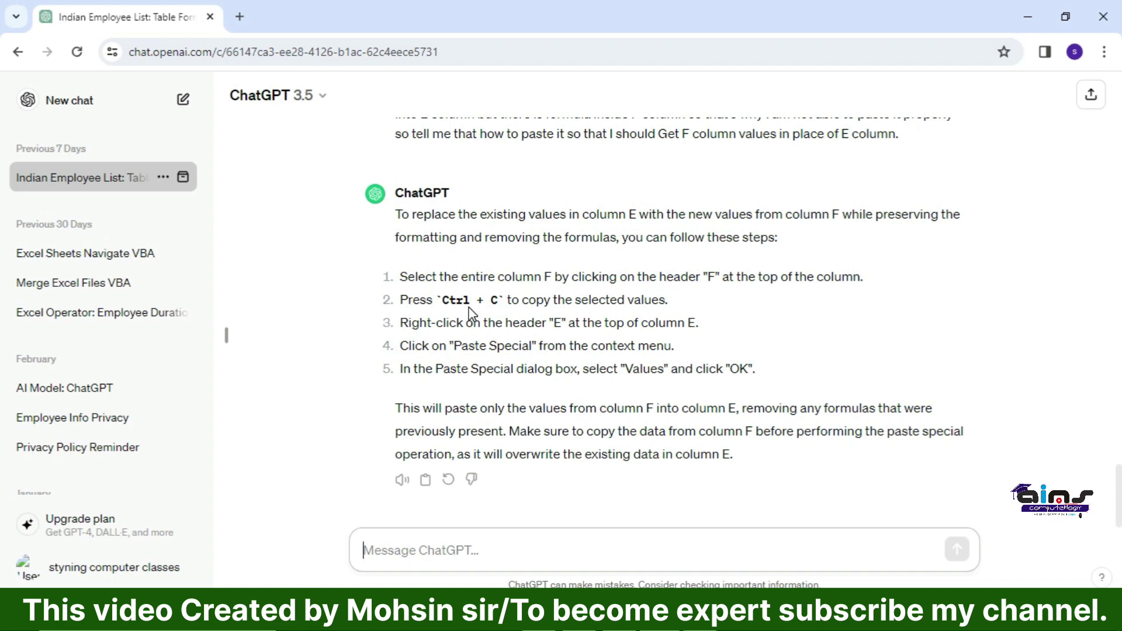
scroll(472, 314, up, 1)
scroll(472, 314, up, 2)
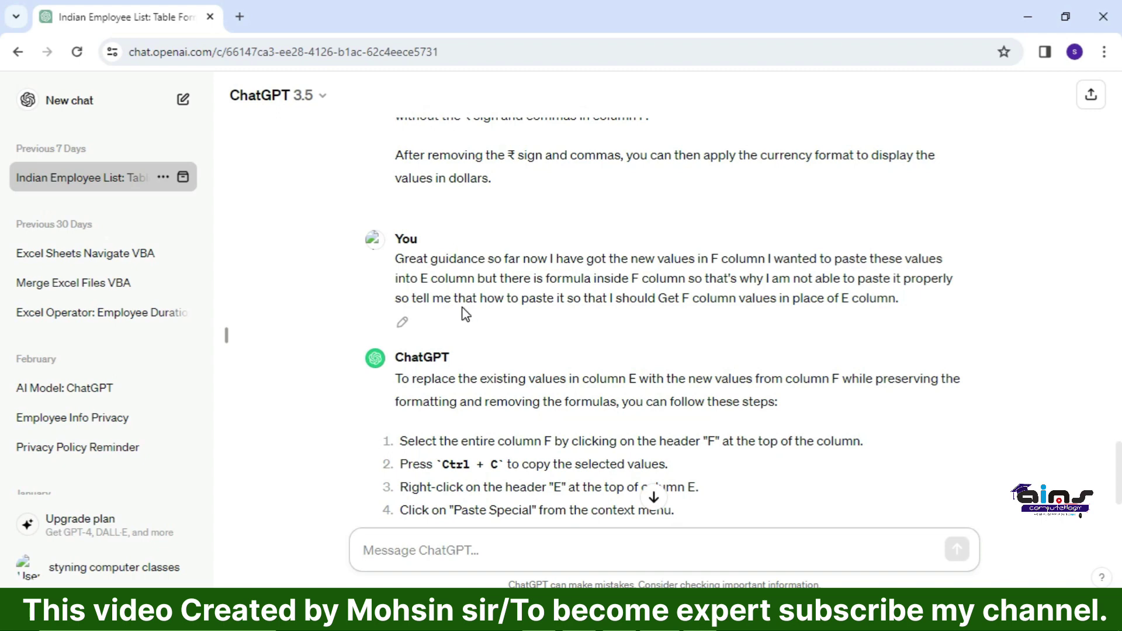
scroll(466, 314, down, 1)
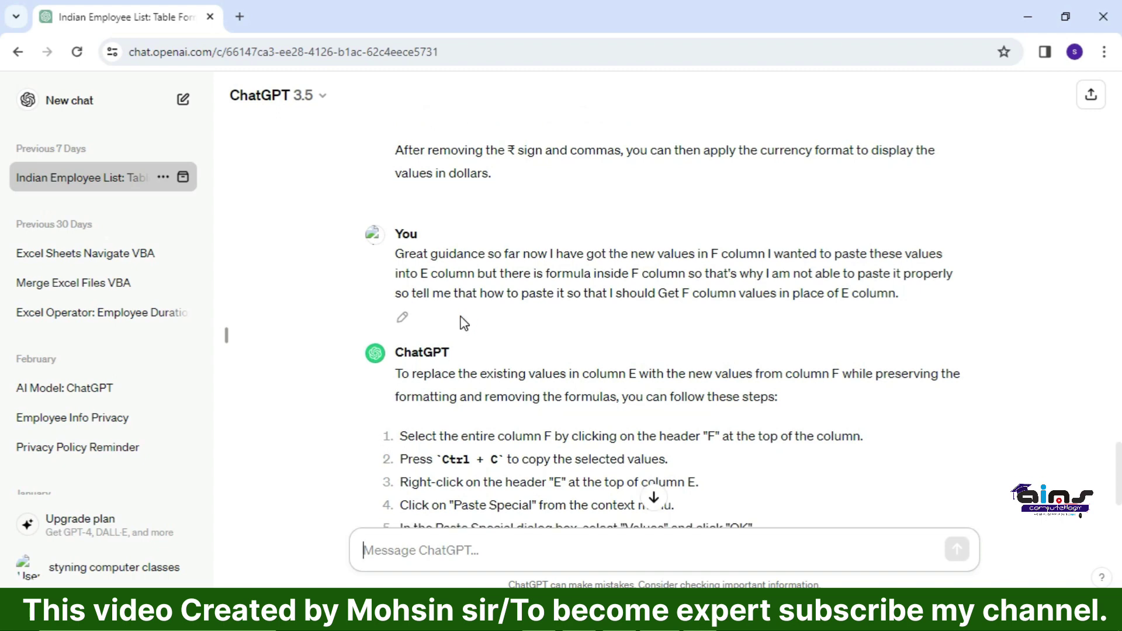
scroll(463, 318, down, 2)
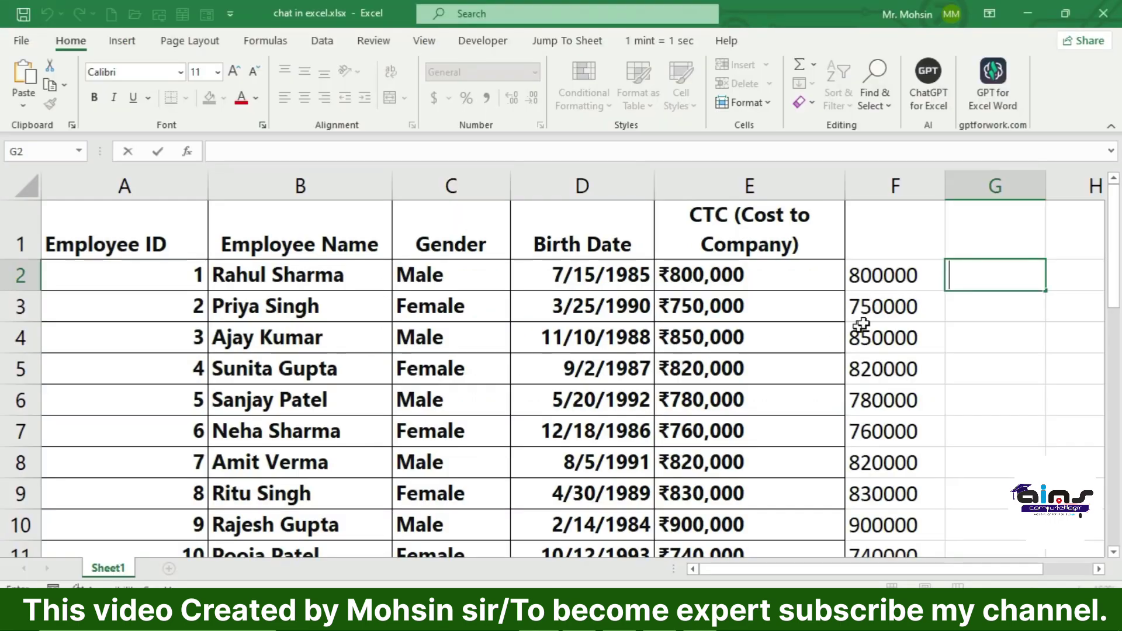
Step: Compare column F's cleaned numbers with ChatGPT's answer, then open cell E2's context menu
click(909, 273)
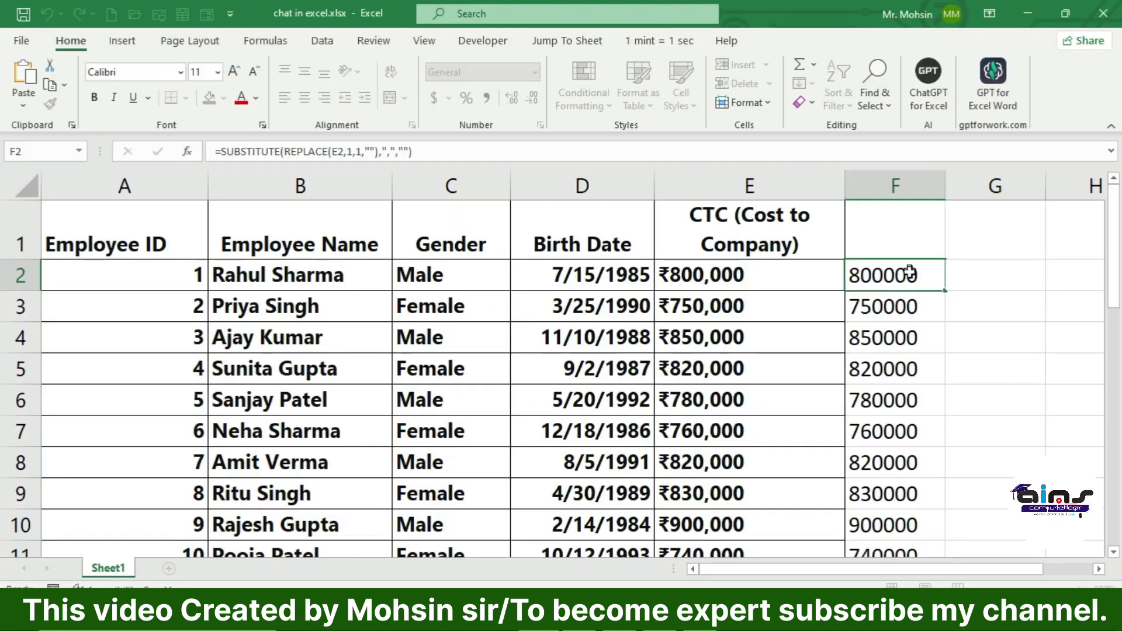
drag(909, 273, 913, 370)
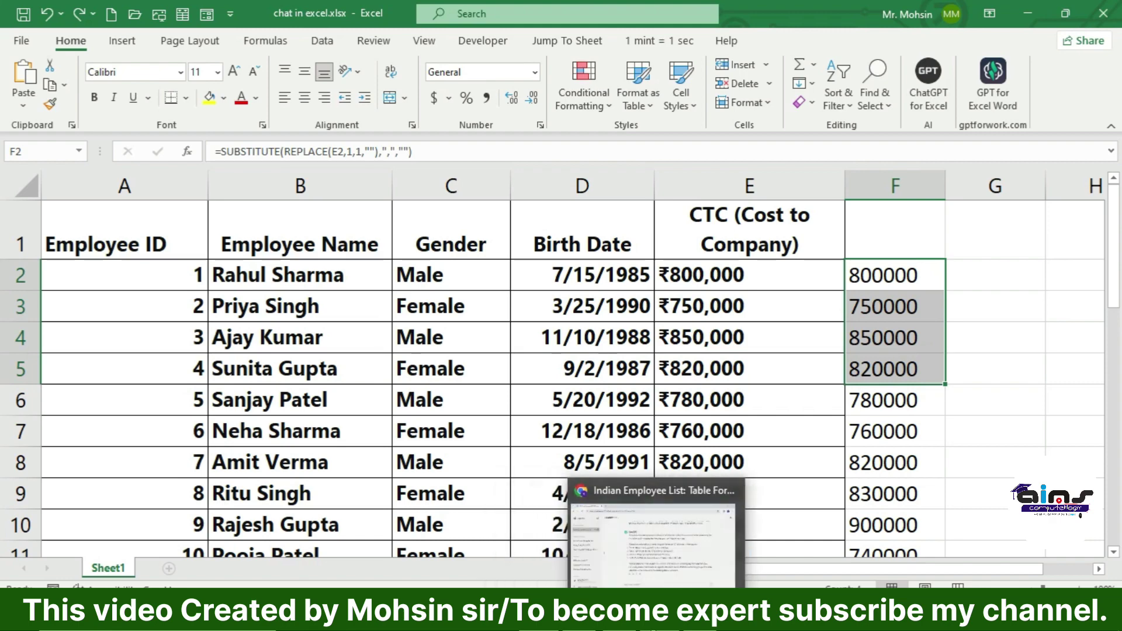
click(636, 582)
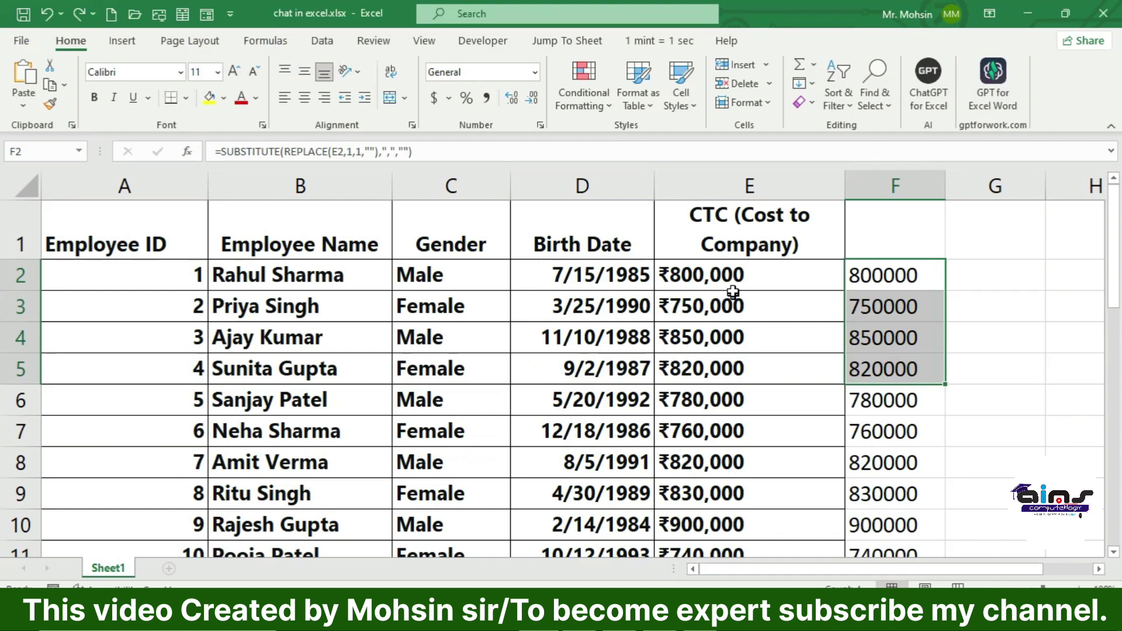
click(735, 280)
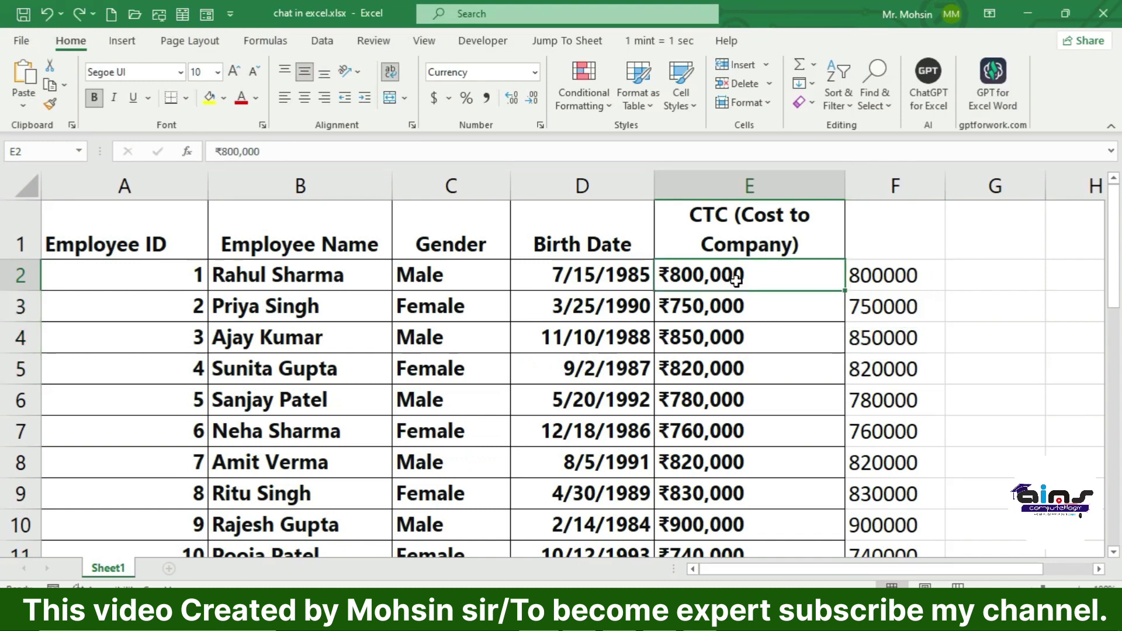
right_click(735, 279)
Step: Copy the cleaned CTC numbers in F2:F21 and open the right-click menu on E2
ctrl+scroll(753, 389, down, 2)
ctrl+scroll(701, 328, down, 2)
click(624, 235)
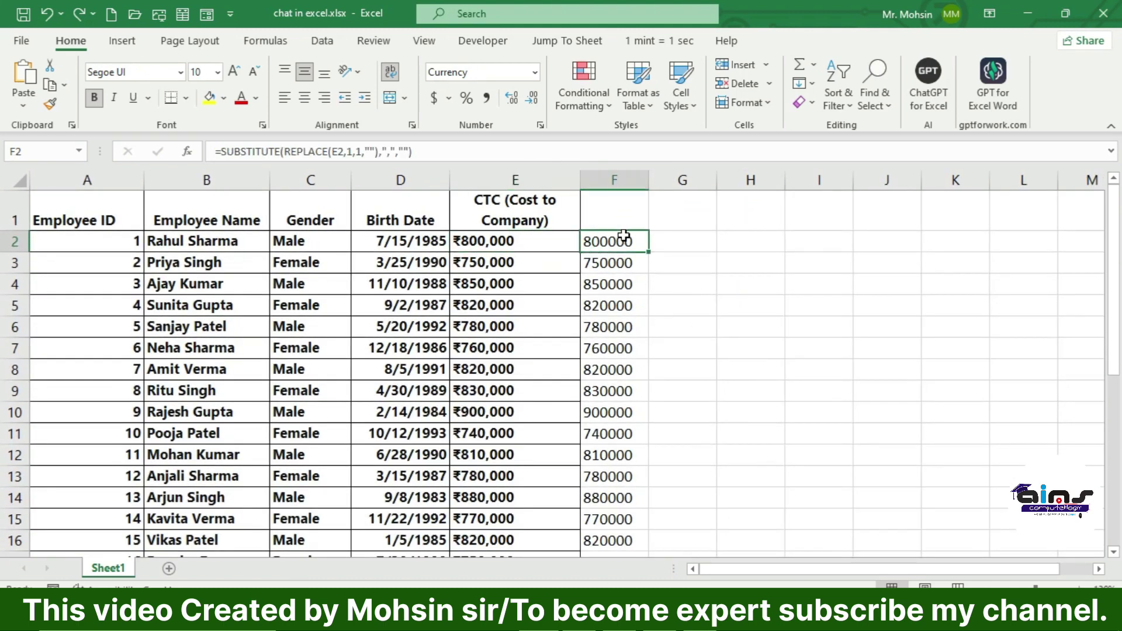
drag(624, 235, 610, 517)
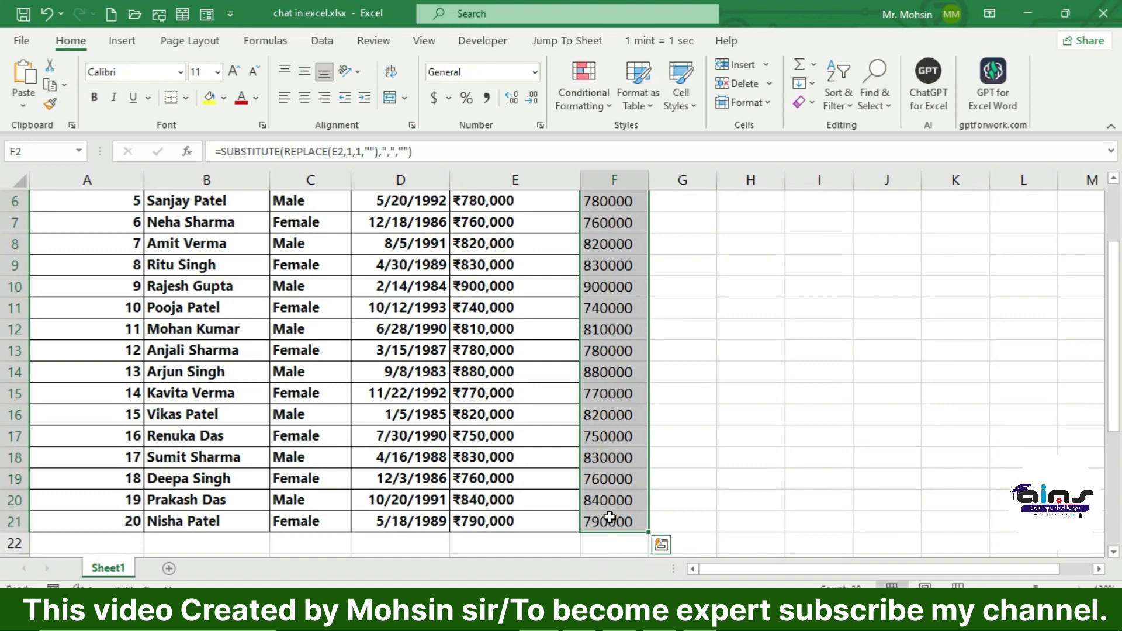
key(ctrl+c)
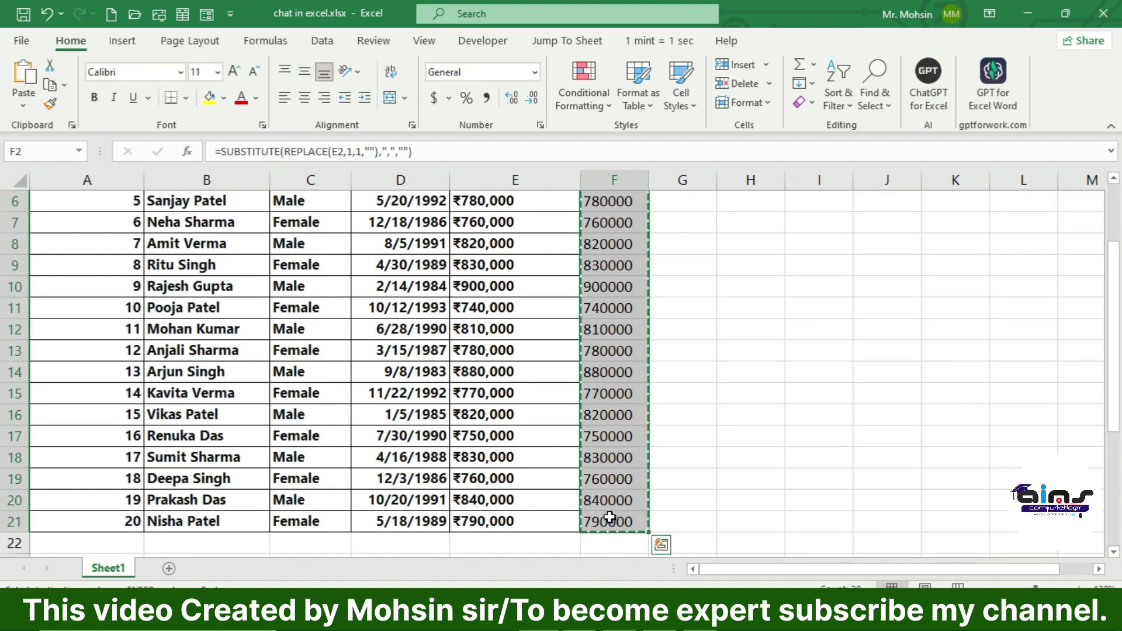
scroll(609, 517, up, 2)
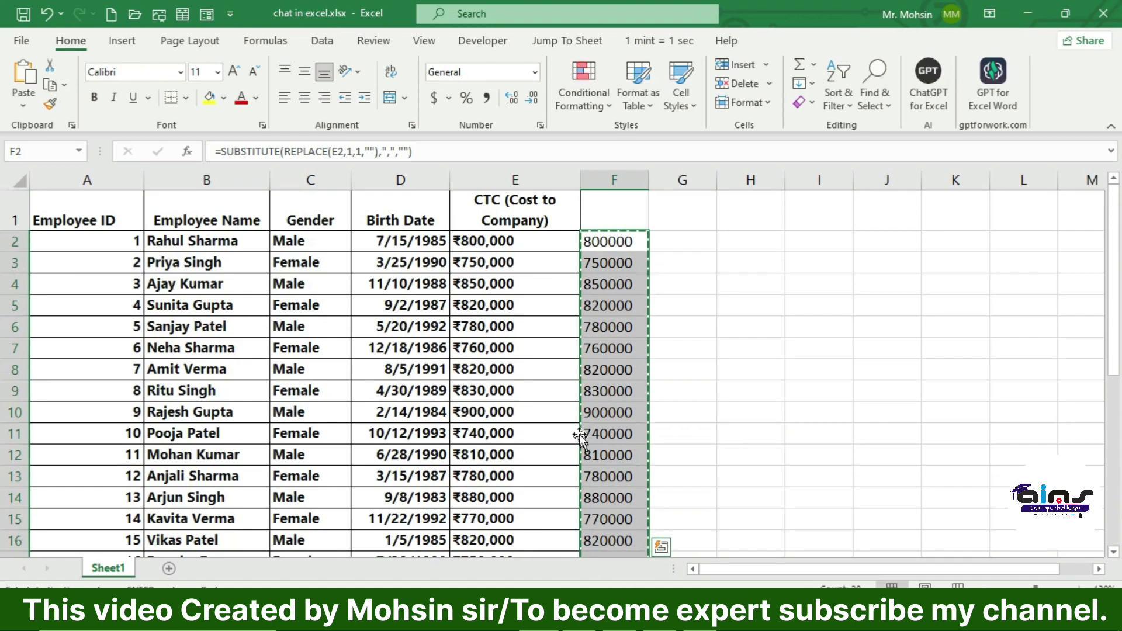
click(526, 242)
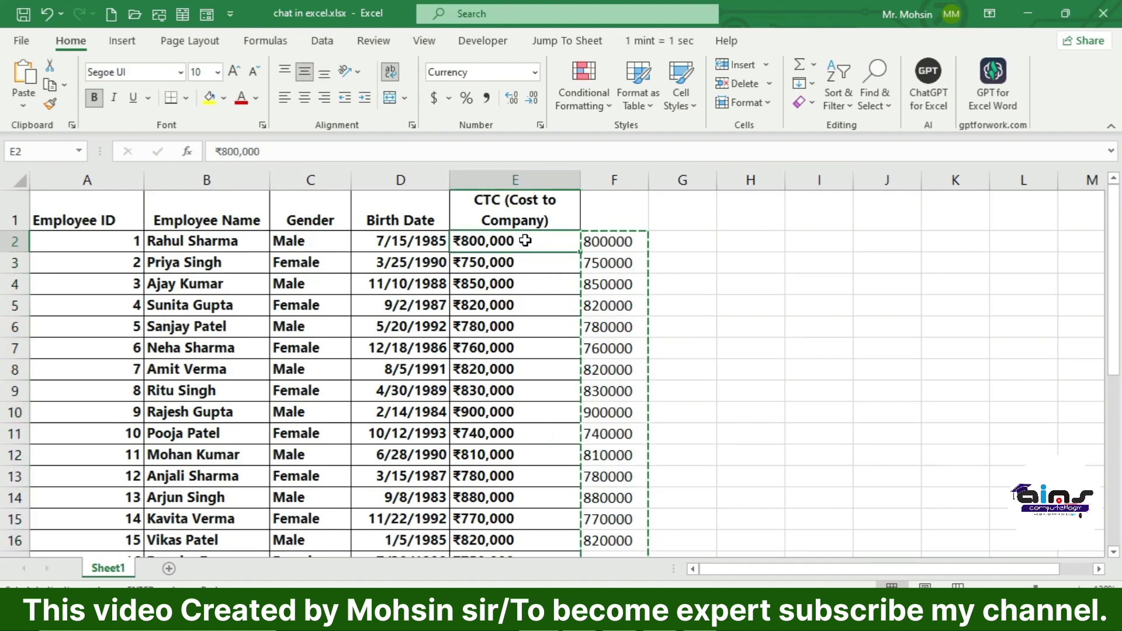
right_click(528, 245)
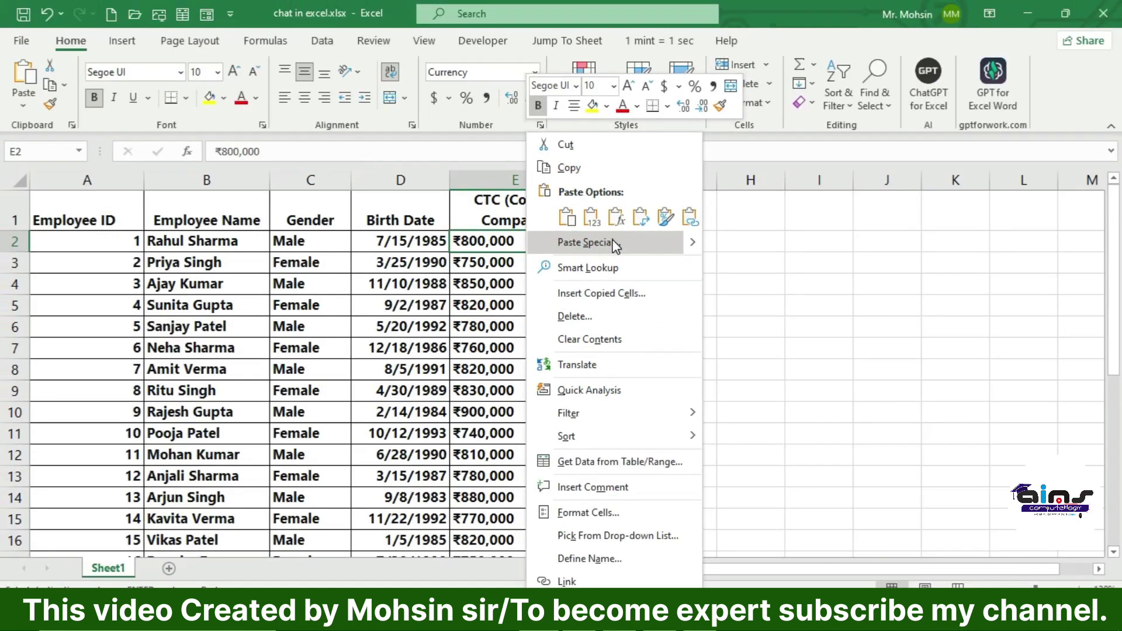
Step: Paste Special only Values into column E, replacing the ₹ amounts with numbers like 800000
click(615, 244)
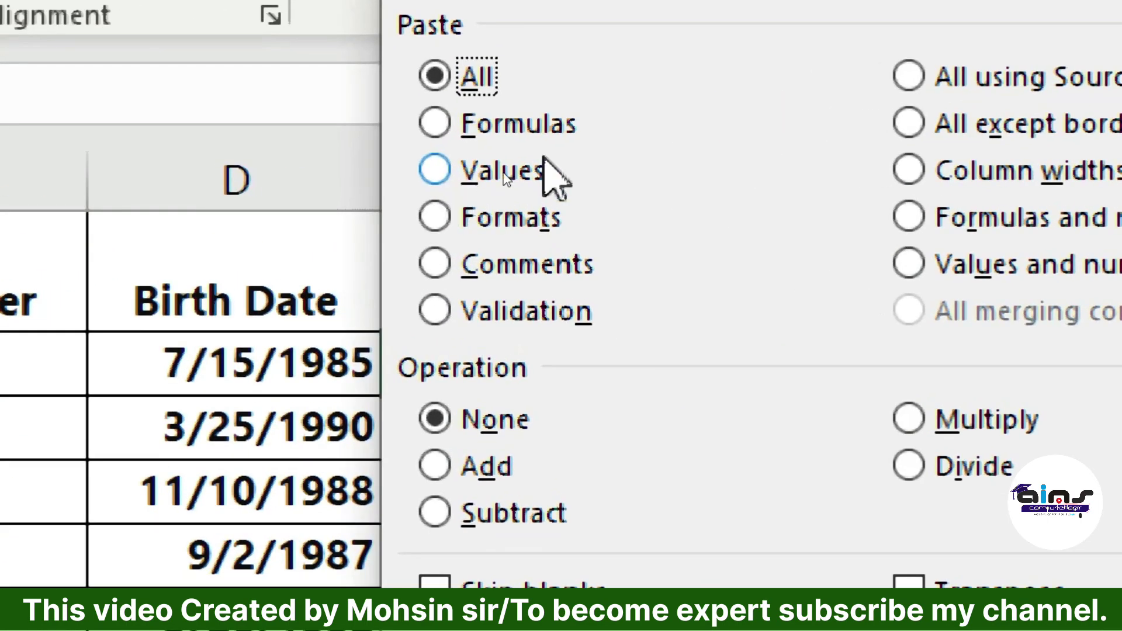
click(492, 180)
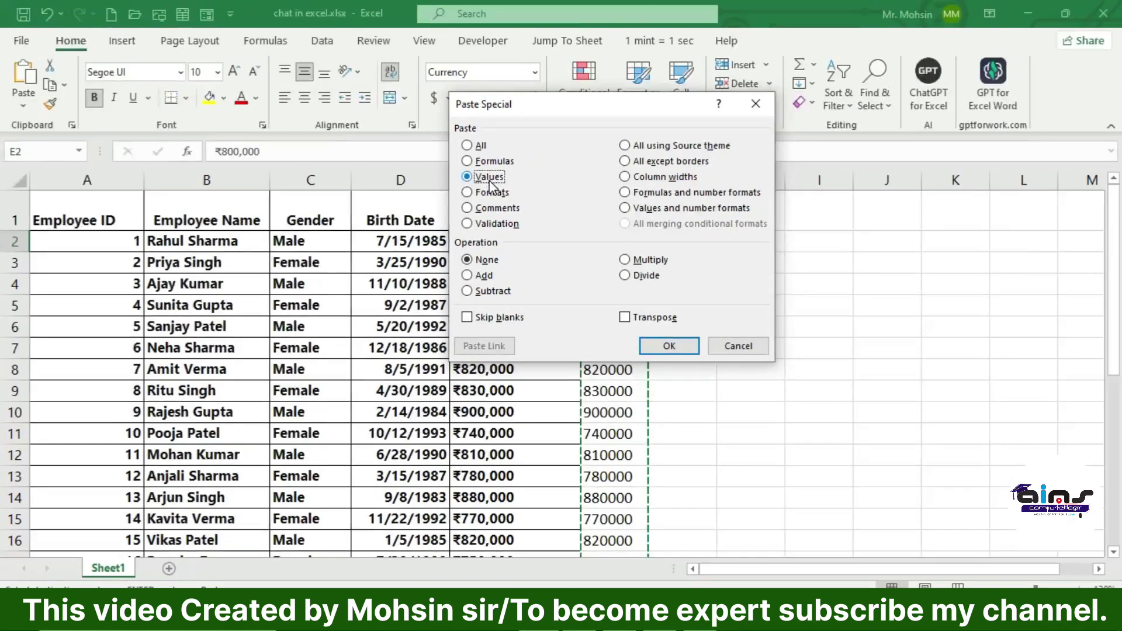
click(668, 346)
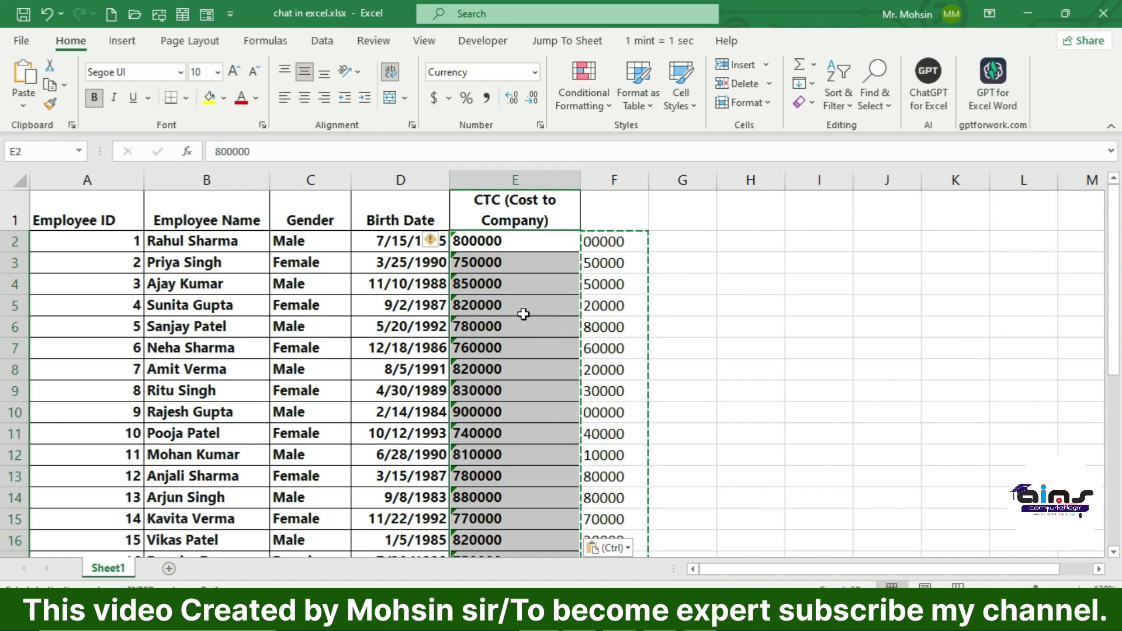
key(ctrl+e)
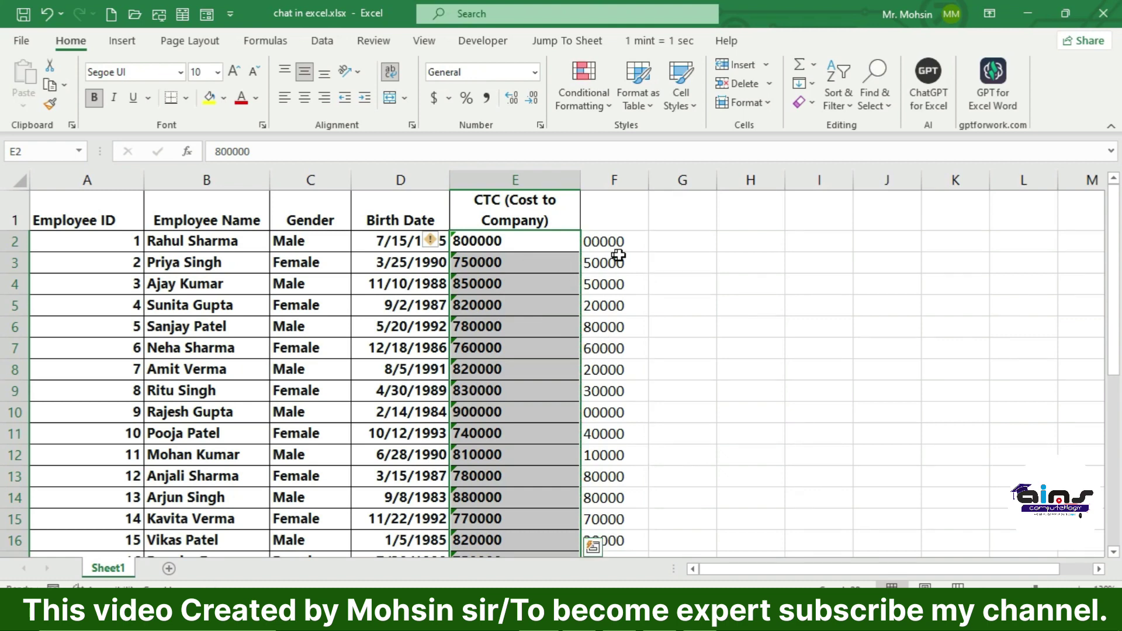
click(678, 260)
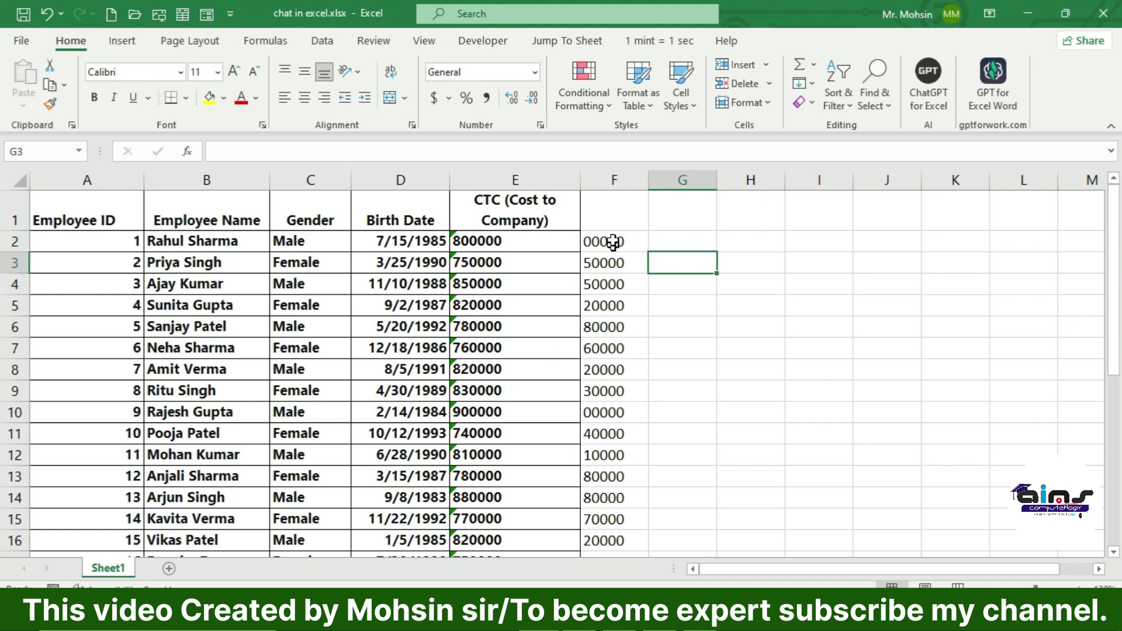
drag(613, 241, 605, 347)
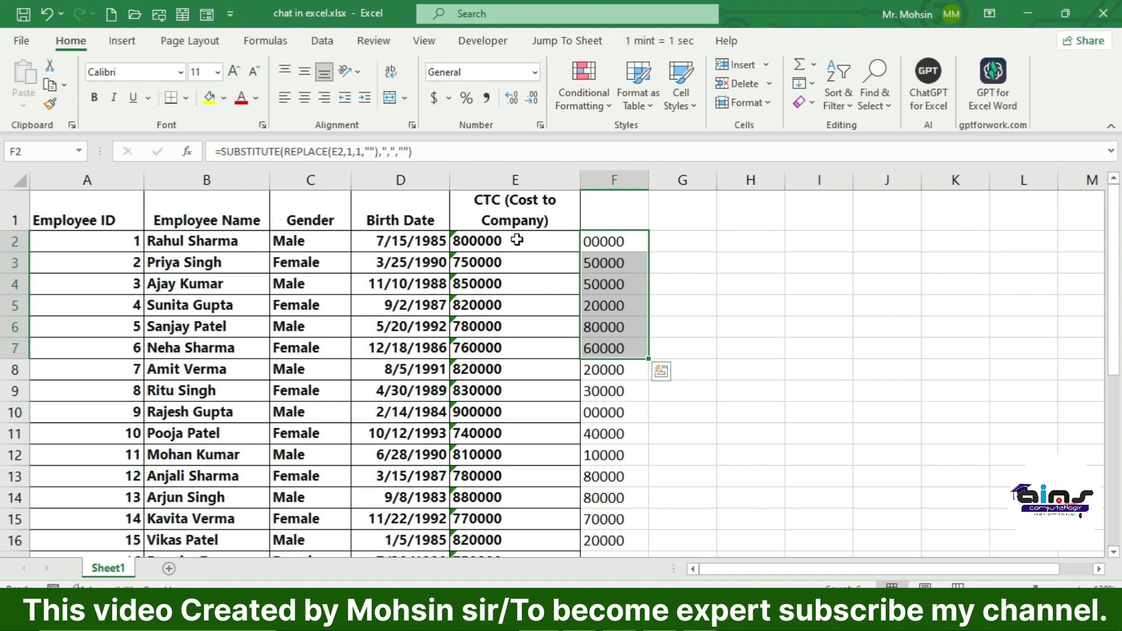
ctrl+scroll(469, 256, up, 3)
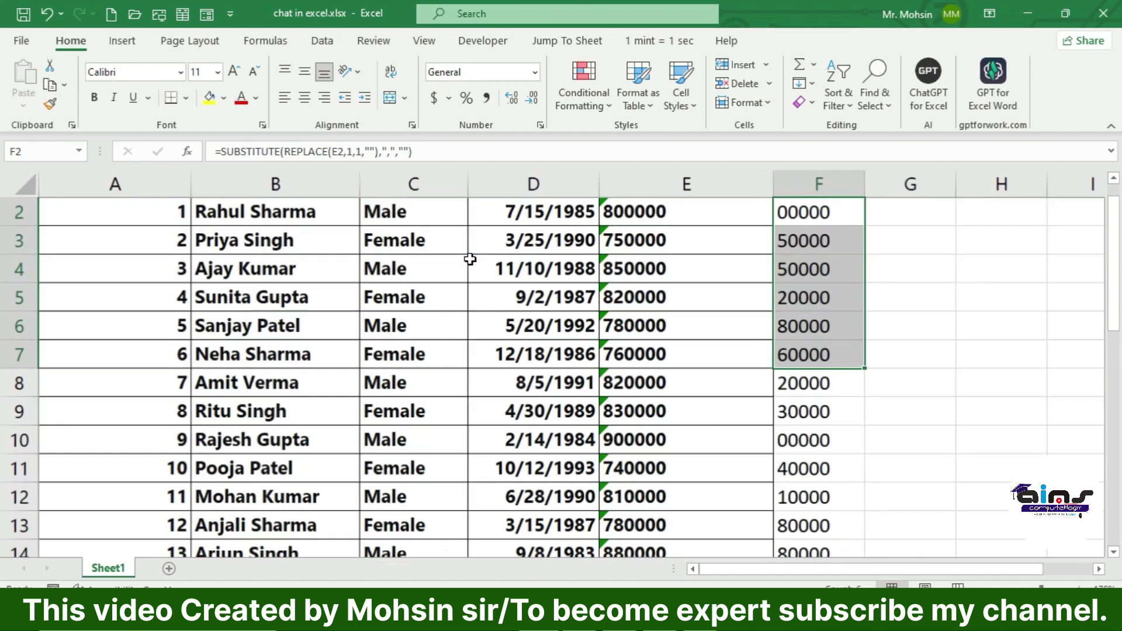
click(664, 273)
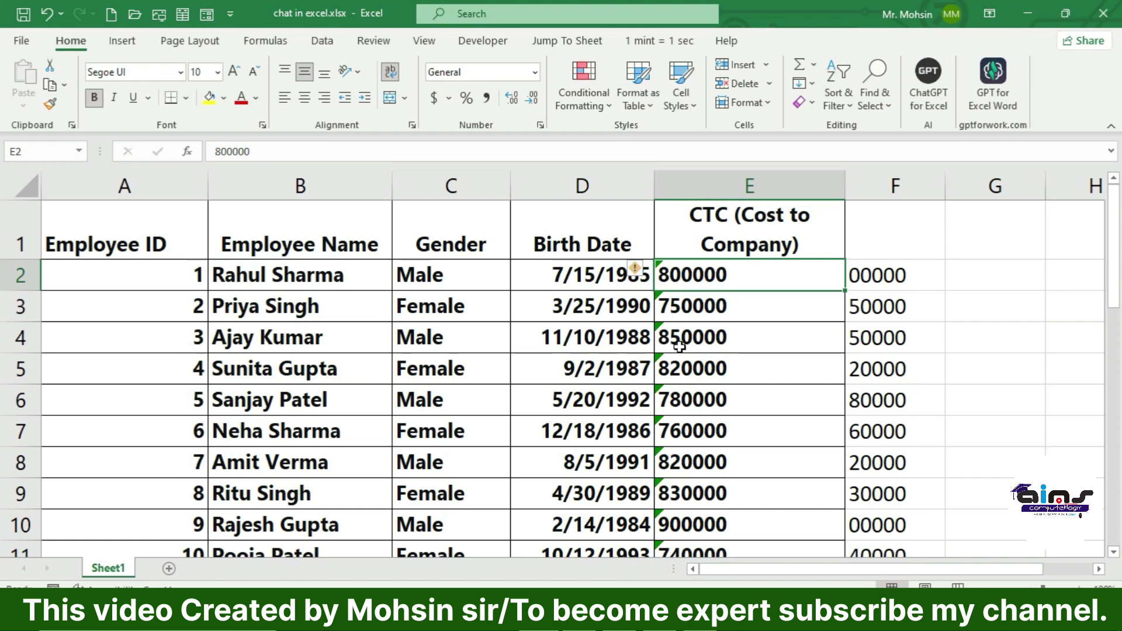
click(676, 375)
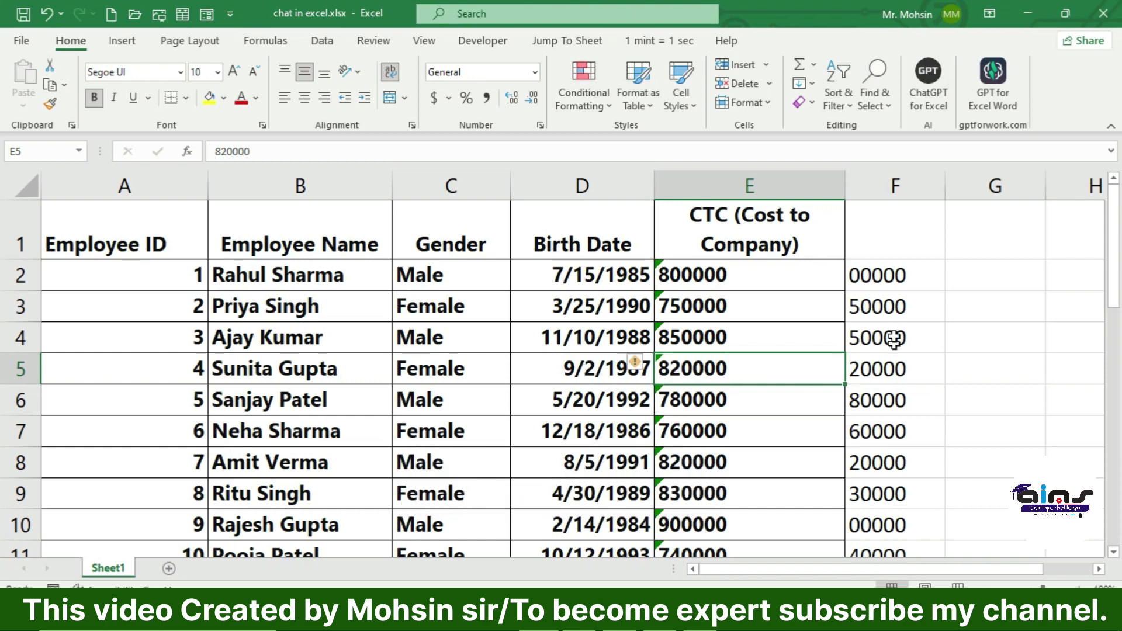
drag(893, 274, 889, 448)
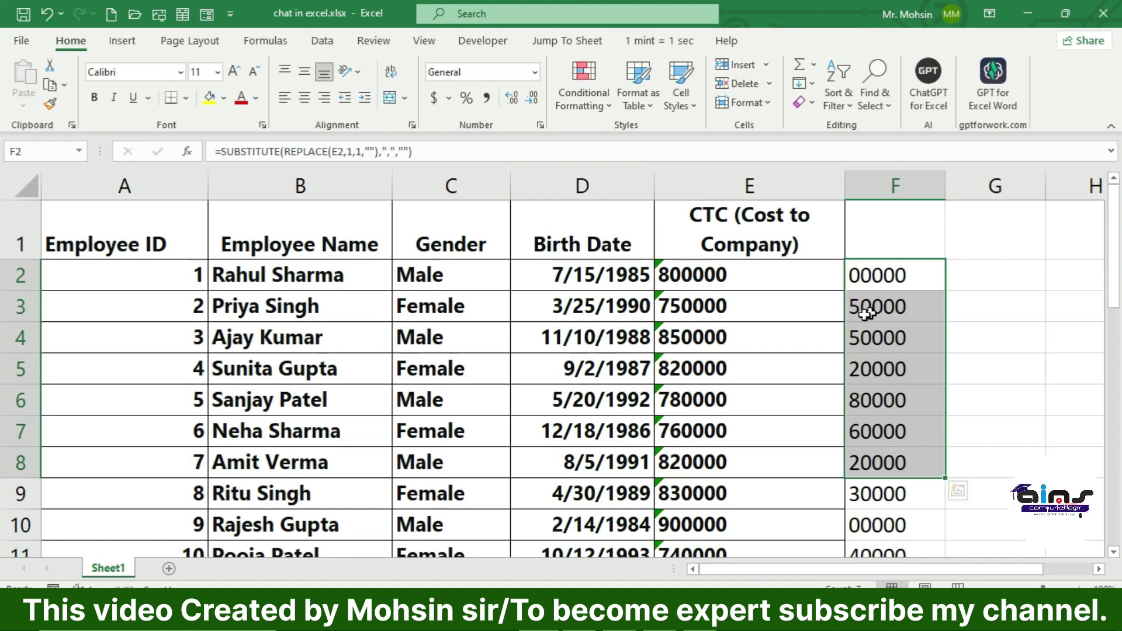
click(784, 277)
click(868, 277)
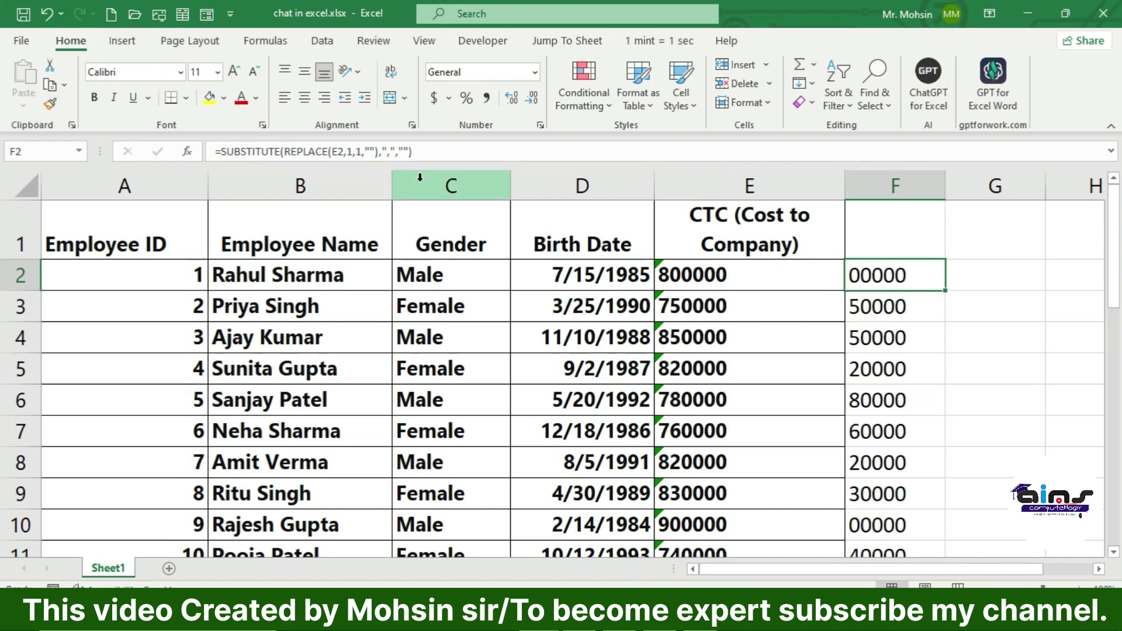
click(703, 274)
right_click(703, 274)
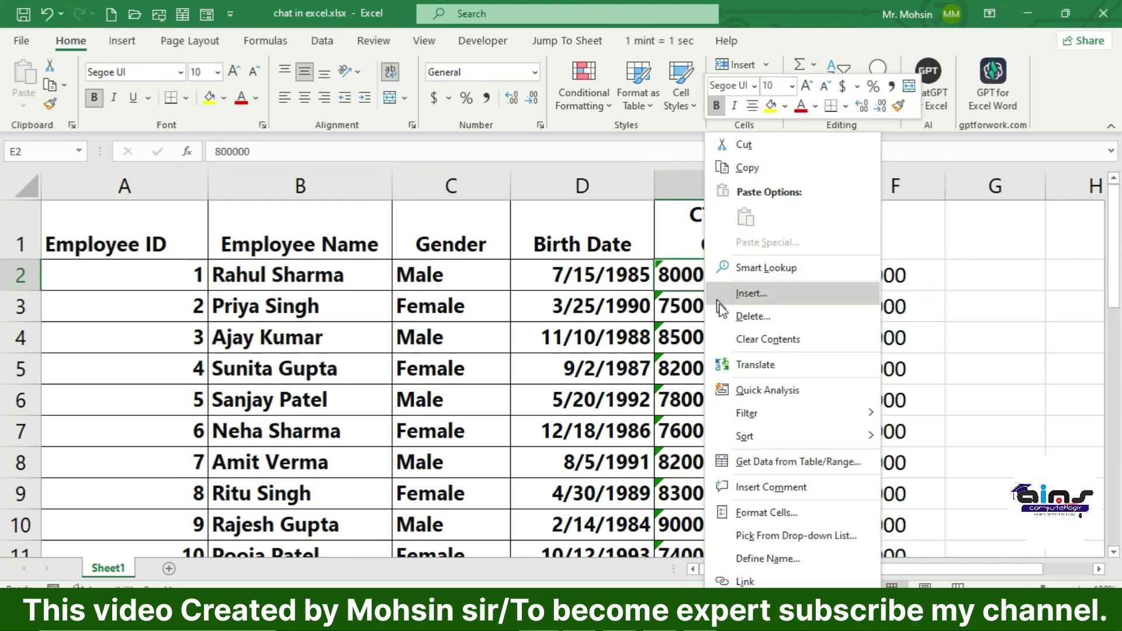
key(Escape)
click(691, 276)
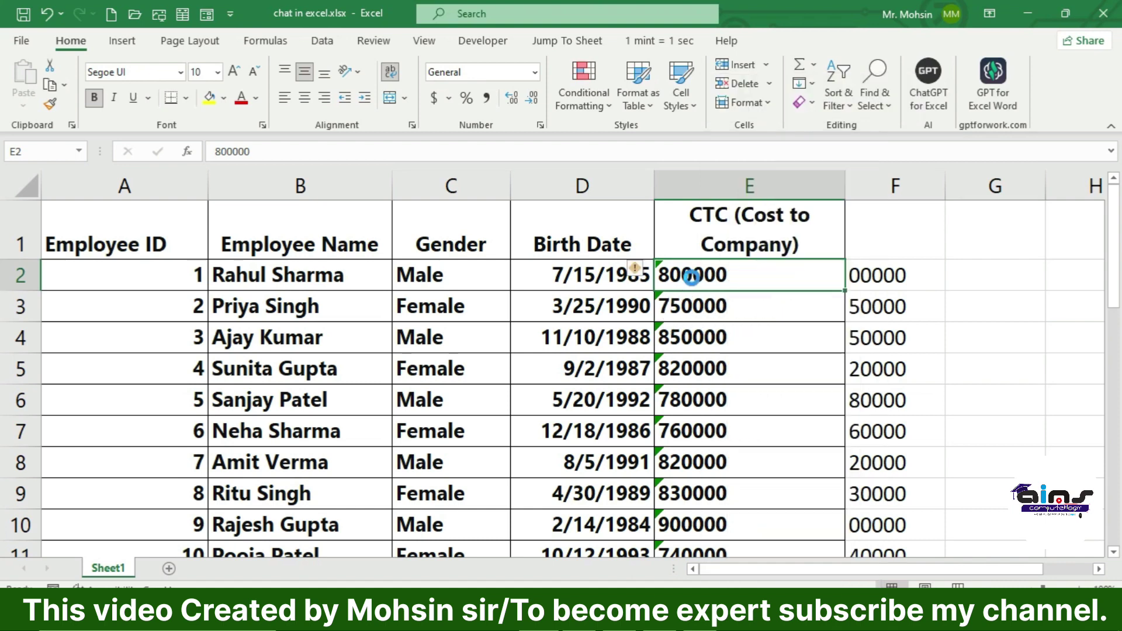
key(ctrl+c)
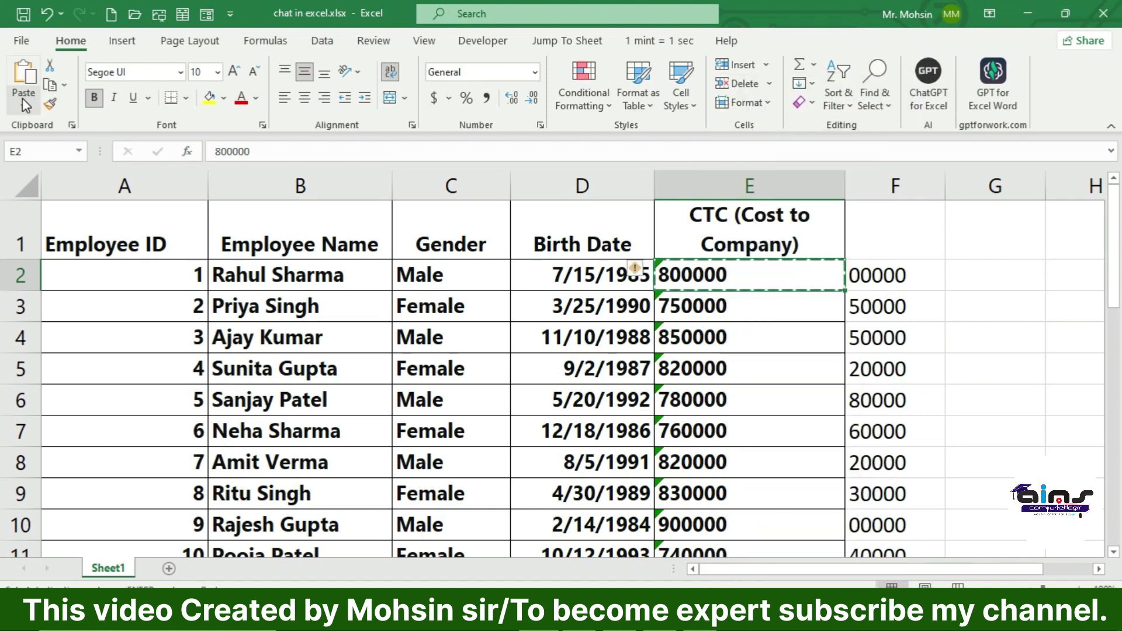
click(24, 109)
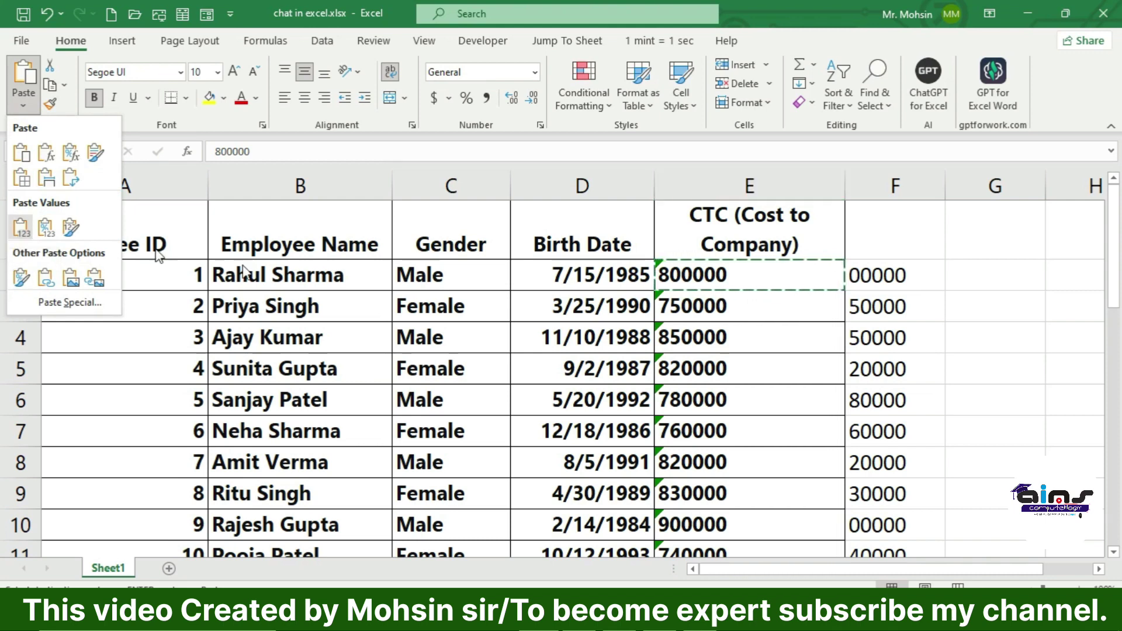
click(20, 227)
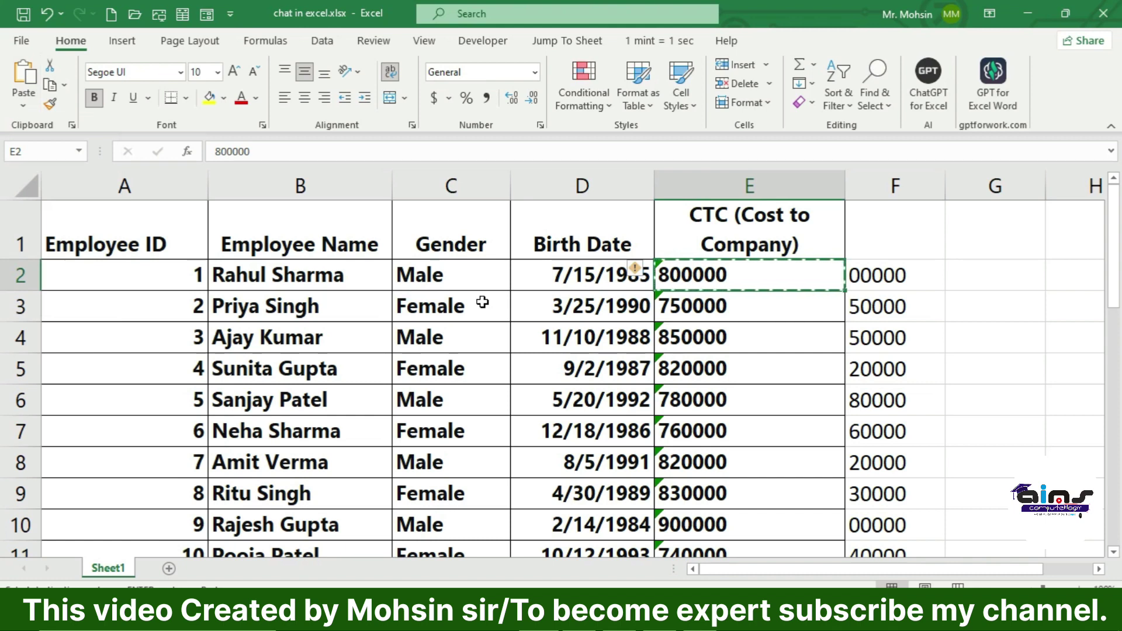